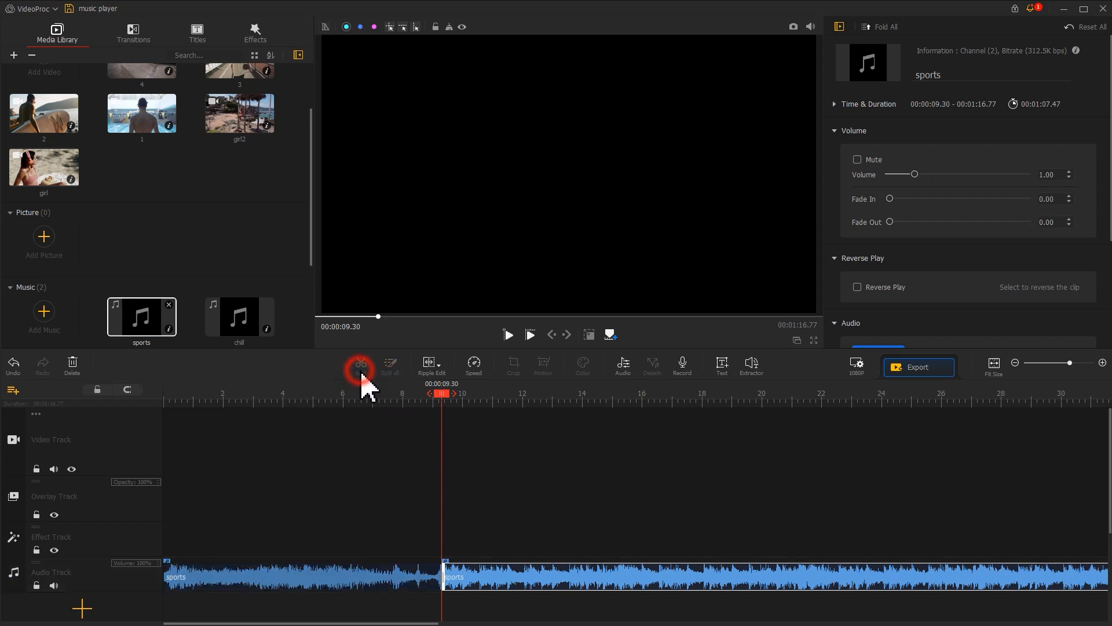
Step: Delete the sports audio after 00:00:09.30 and set the remaining part's volume to 0.48 and fade out to 0.96
{"action": "left_click", "coordinate": [455, 576]}
{"action": "key", "text": "Delete"}
{"action": "left_click", "coordinate": [430, 575]}
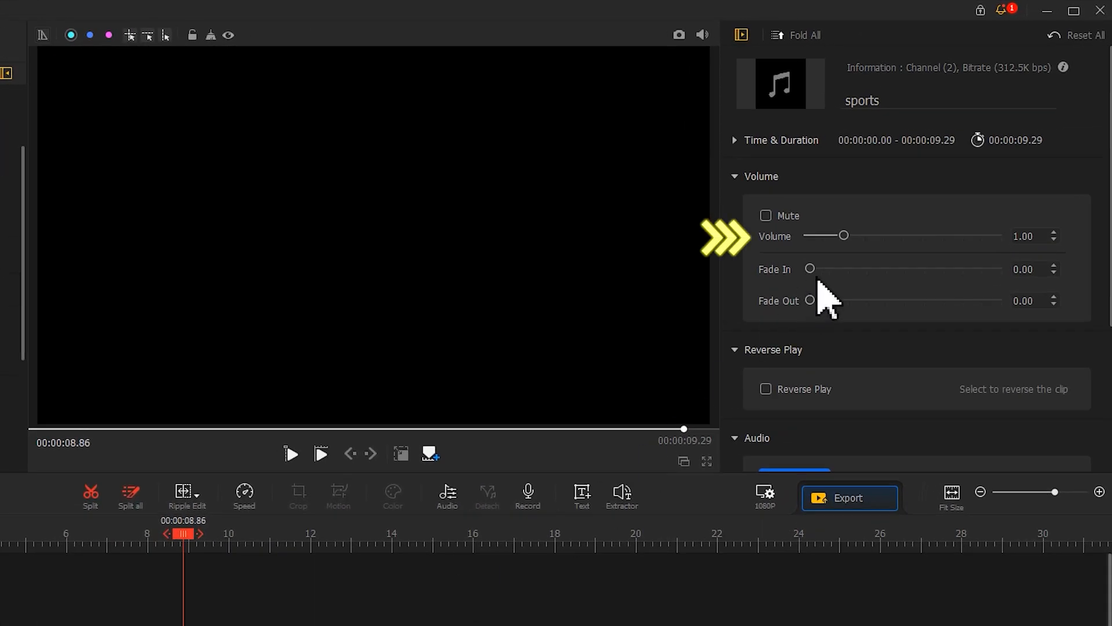
{"action": "left_click_drag", "start_coordinate": [844, 235], "coordinate": [833, 236]}
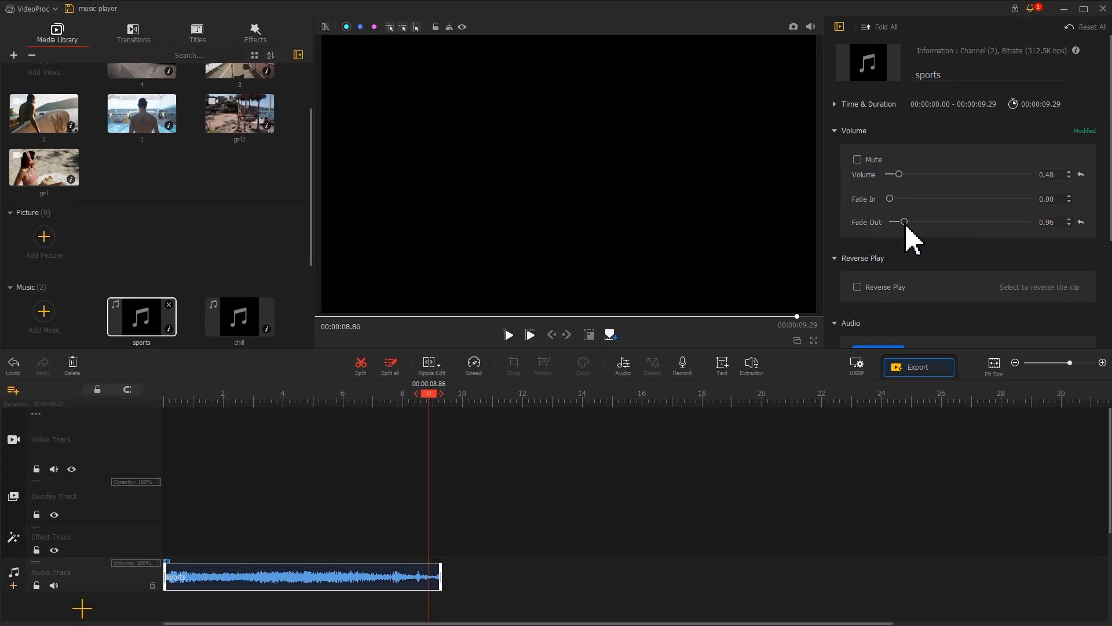
Step: Place video clips 1, 2, 3 and 4 one after another on the video track
{"action": "left_click_drag", "start_coordinate": [159, 129], "coordinate": [174, 432]}
{"action": "left_click_drag", "start_coordinate": [58, 142], "coordinate": [895, 435]}
{"action": "left_click_drag", "start_coordinate": [224, 74], "coordinate": [897, 444]}
{"action": "left_click_drag", "start_coordinate": [134, 75], "coordinate": [924, 443]}
Step: Shorten the clips on the video track, splitting clip 4 at 00:00:08.03 and deleting the part after the cut
{"action": "left_click", "coordinate": [532, 461]}
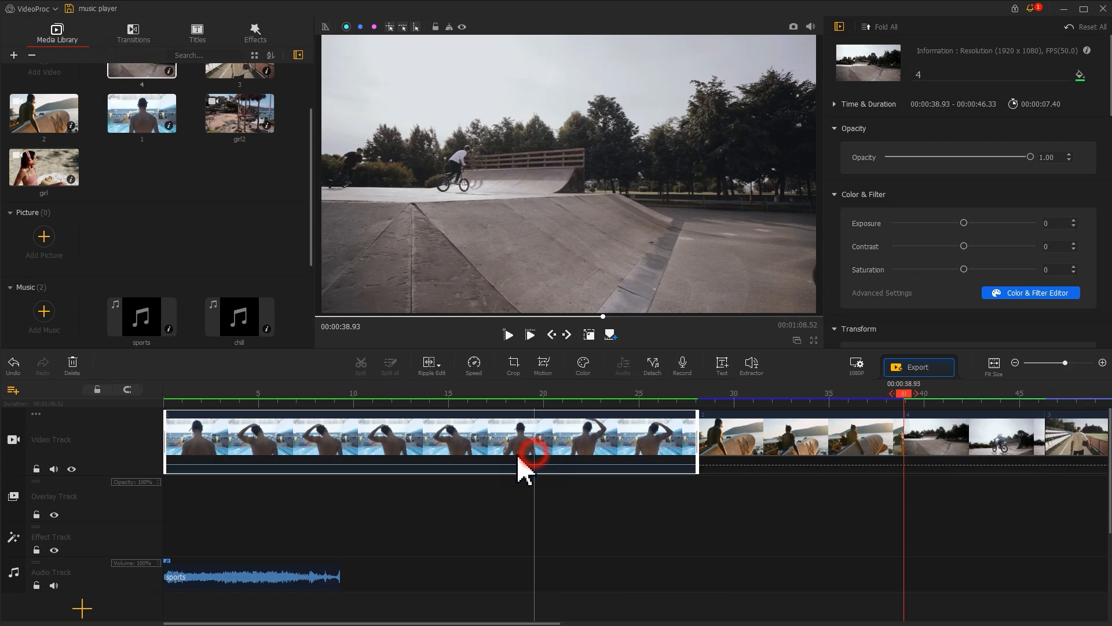
{"action": "left_click_drag", "start_coordinate": [697, 458], "coordinate": [226, 438]}
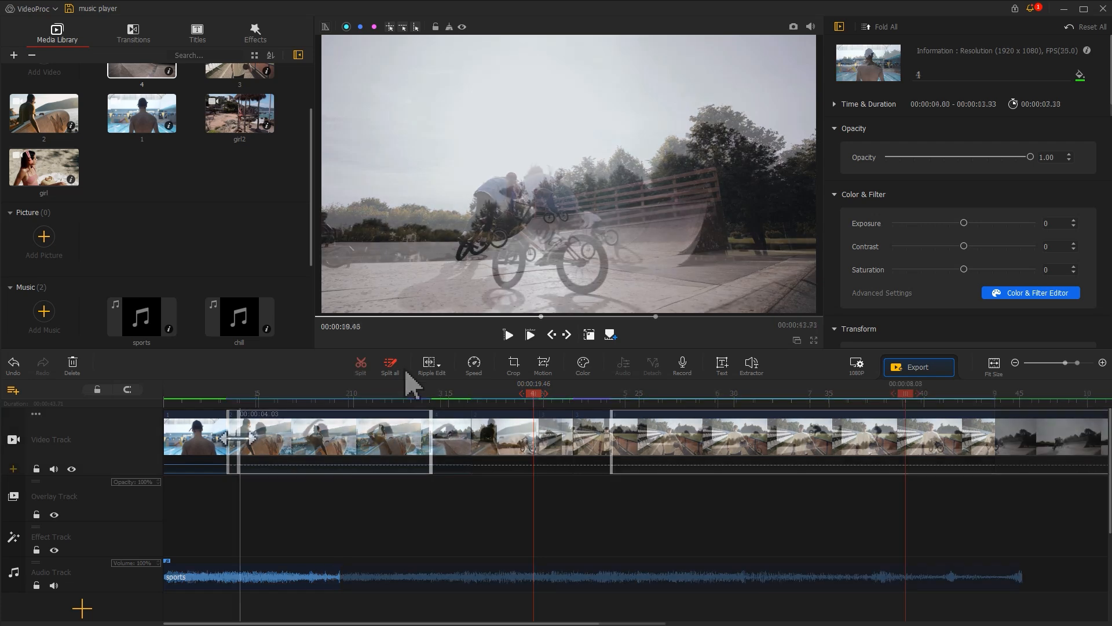
{"action": "left_click", "coordinate": [361, 366]}
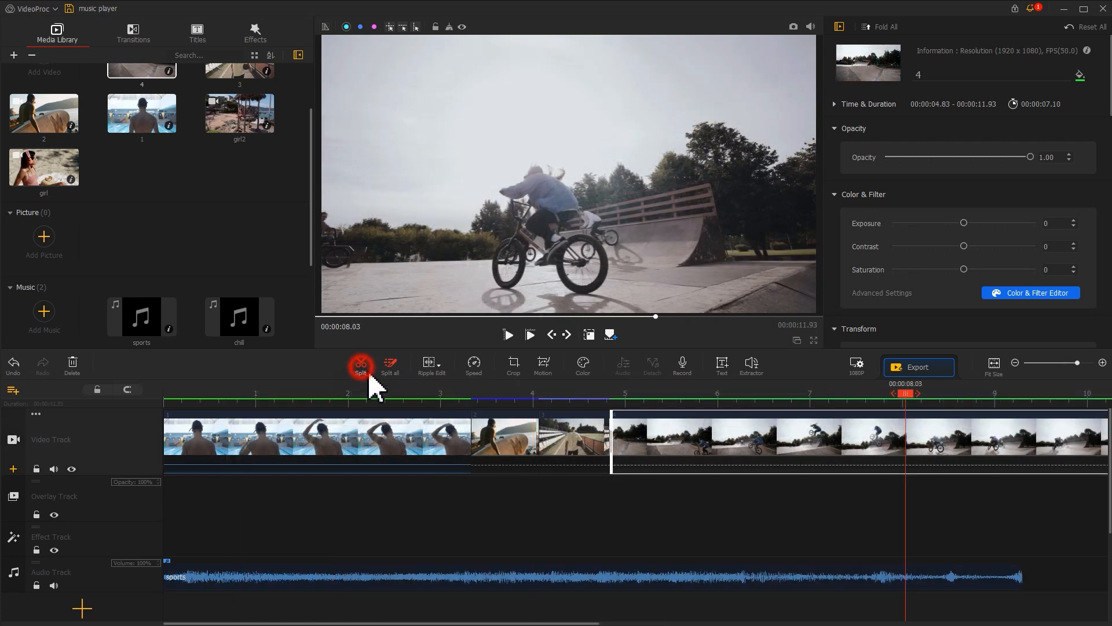
{"action": "left_click", "coordinate": [924, 460]}
{"action": "key", "text": "Delete"}
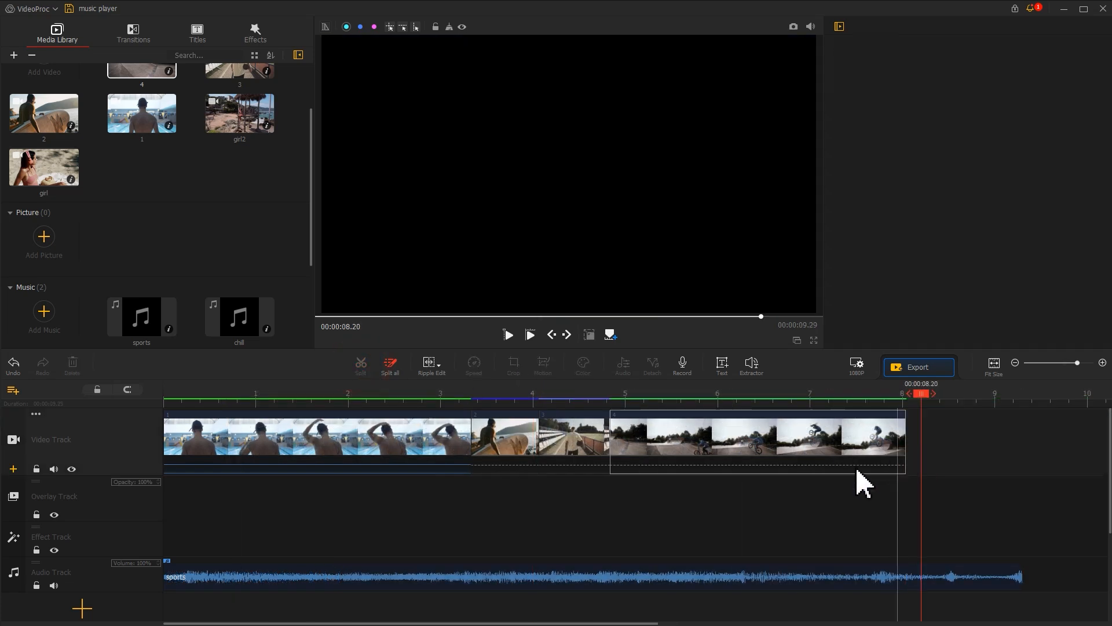
Step: Colour-correct clip 4 with Exposure 4, Contrast 19, Saturation 15, Highlights -23, Shadows 15, Whites 14 and Blacks 15, and apply it
{"action": "left_click", "coordinate": [539, 395]}
{"action": "left_click_drag", "start_coordinate": [540, 398], "coordinate": [743, 414]}
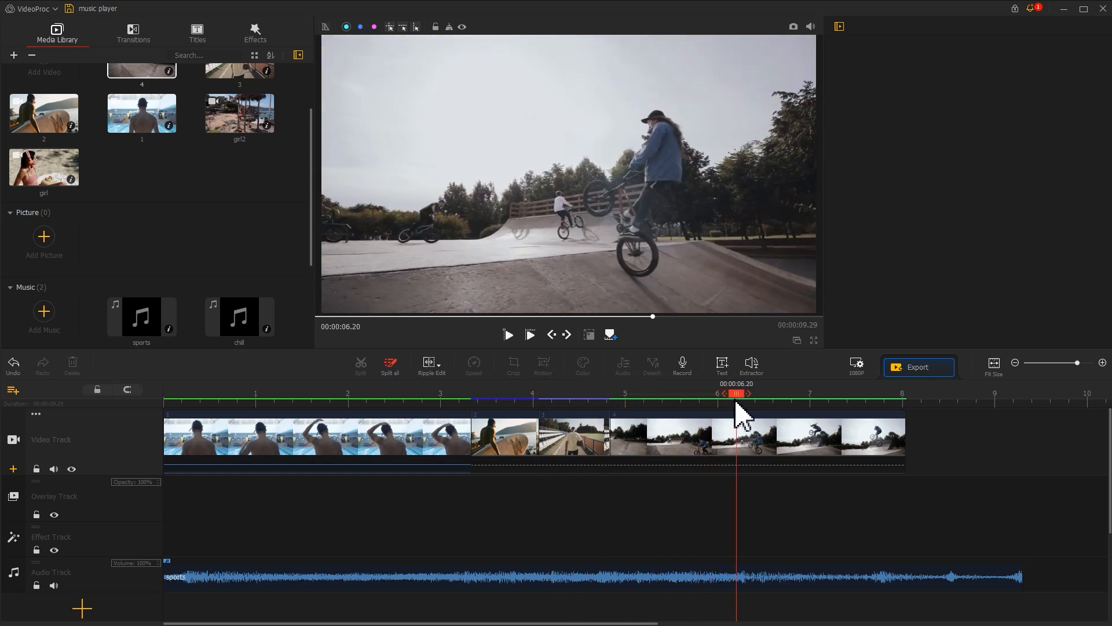
{"action": "left_click", "coordinate": [745, 447]}
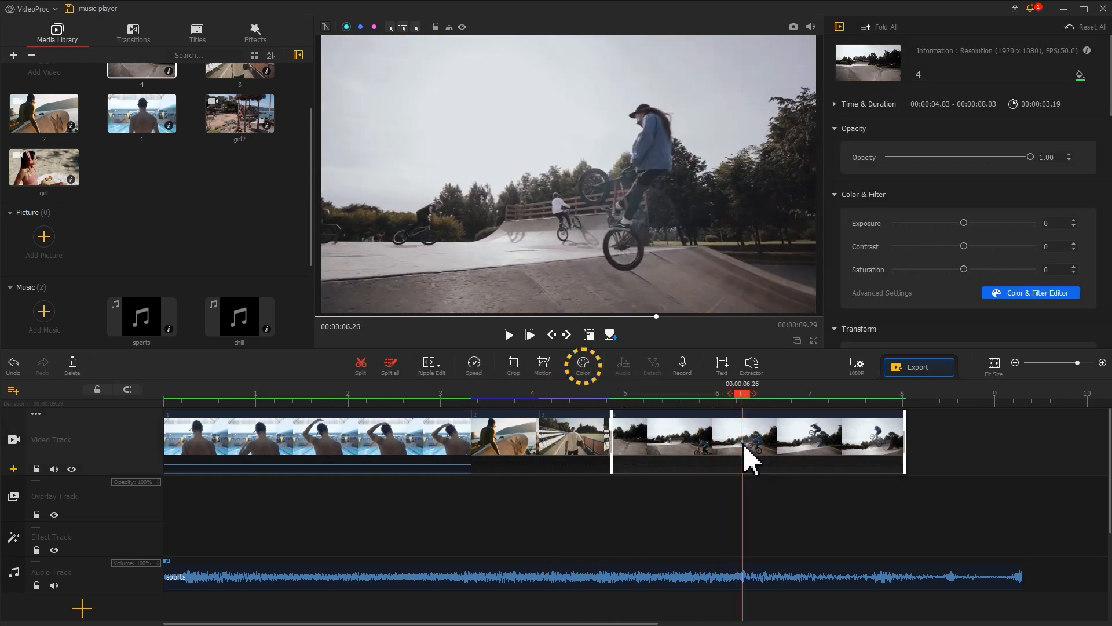
{"action": "left_click", "coordinate": [586, 374]}
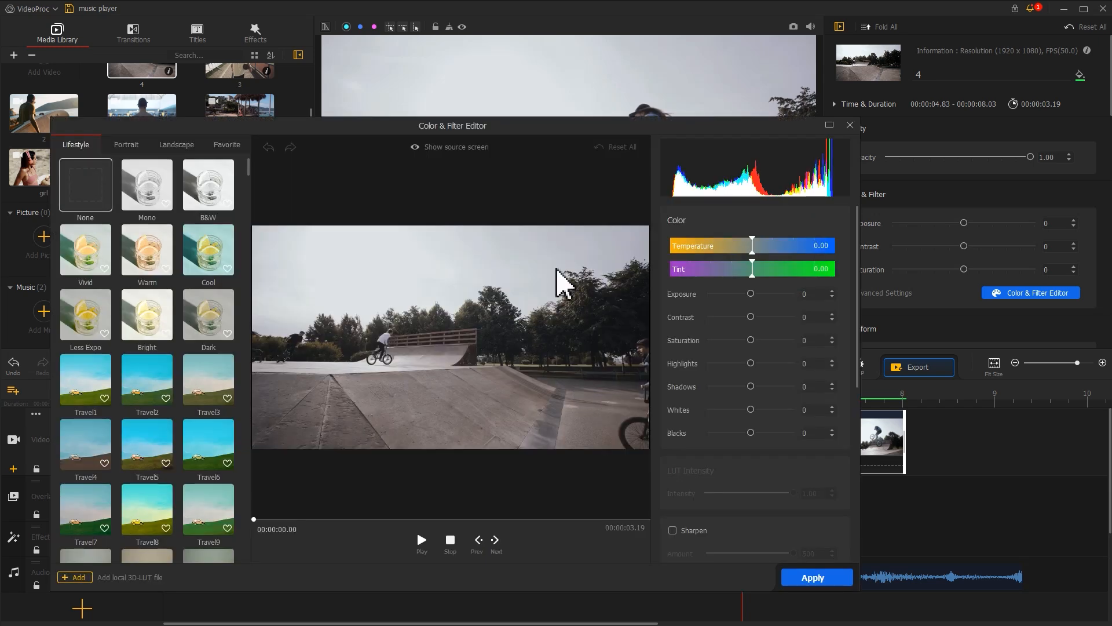
{"action": "left_click_drag", "start_coordinate": [534, 130], "coordinate": [653, 48]}
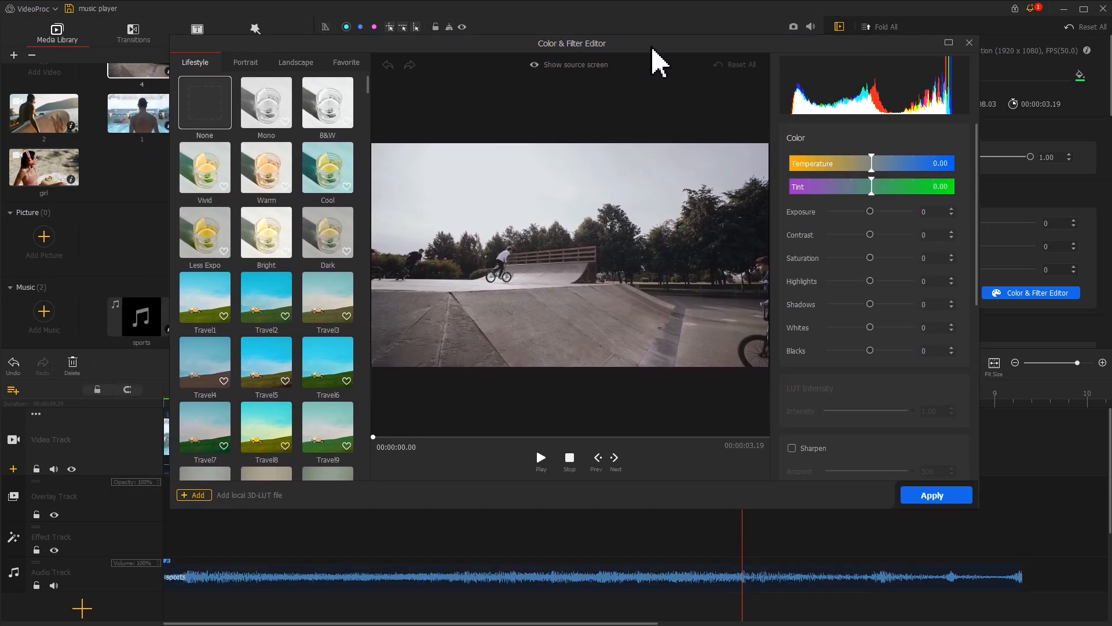
{"action": "left_click_drag", "start_coordinate": [870, 211], "coordinate": [879, 351]}
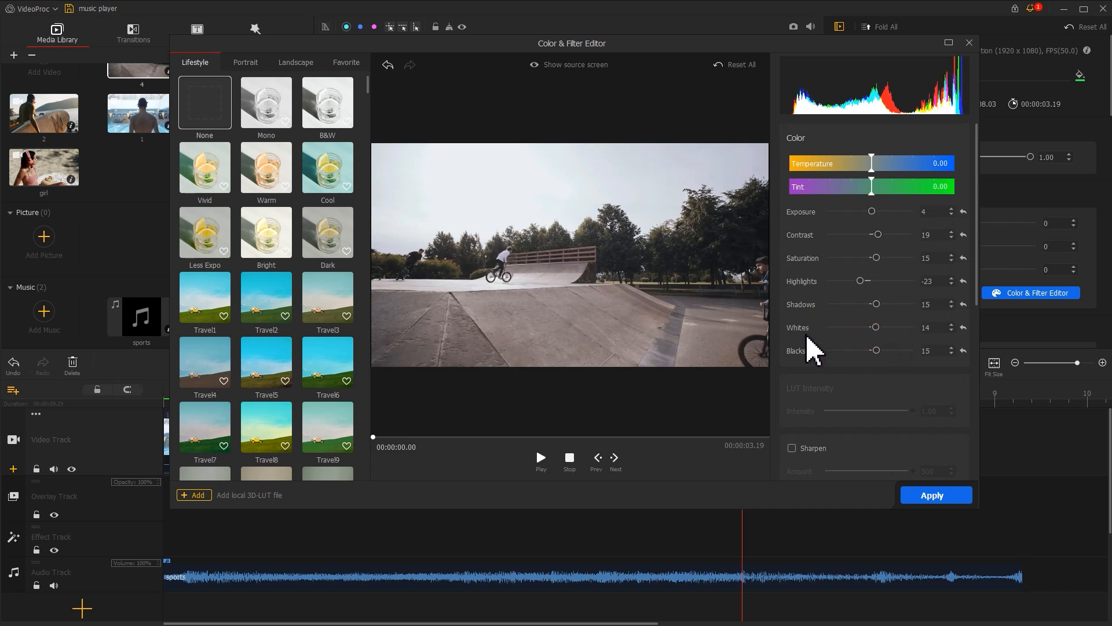
{"action": "left_click", "coordinate": [571, 68]}
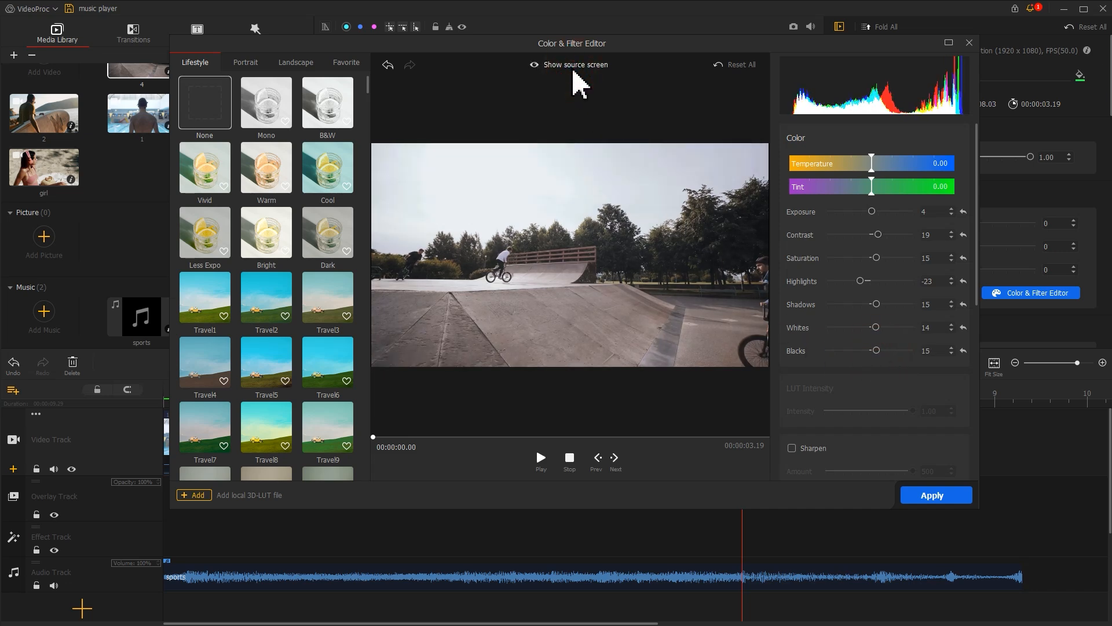
{"action": "left_click", "coordinate": [937, 496]}
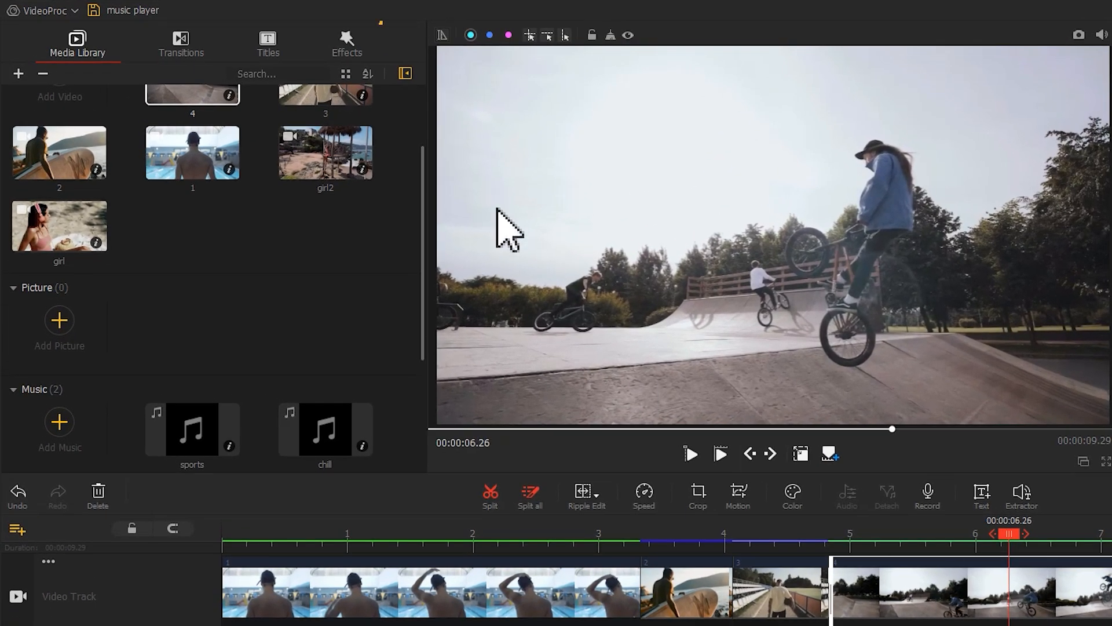
Step: Add the Border effect to the effect track, starting at about 00:00:04.13 over clip 3
{"action": "left_click", "coordinate": [356, 55]}
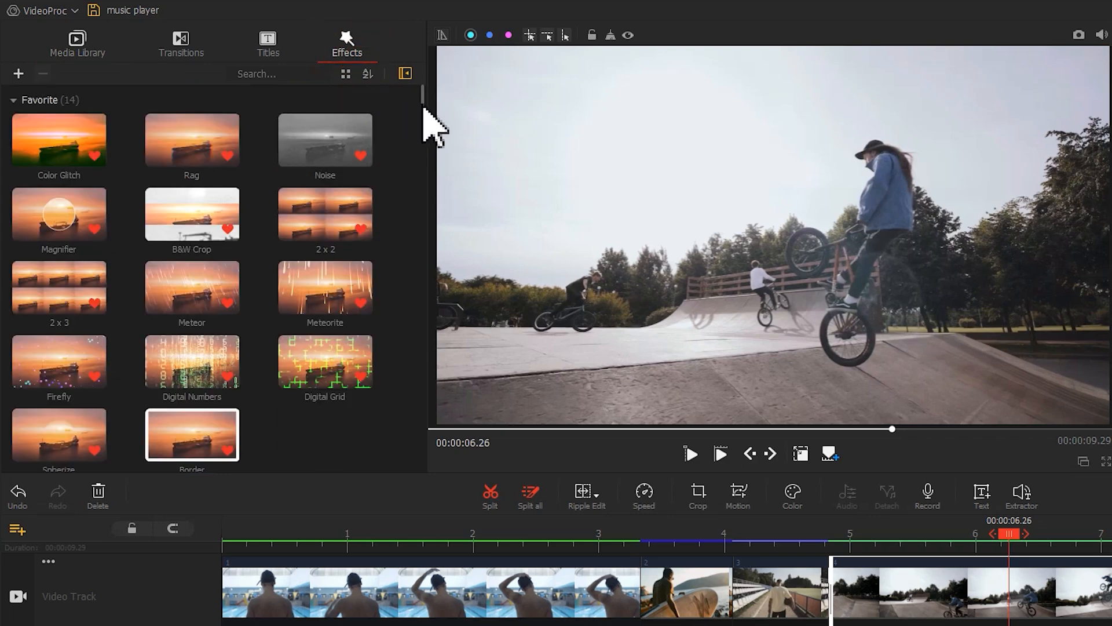
{"action": "left_click_drag", "start_coordinate": [424, 106], "coordinate": [427, 122]}
{"action": "left_click", "coordinate": [194, 343]}
{"action": "left_click_drag", "start_coordinate": [193, 343], "coordinate": [565, 475]}
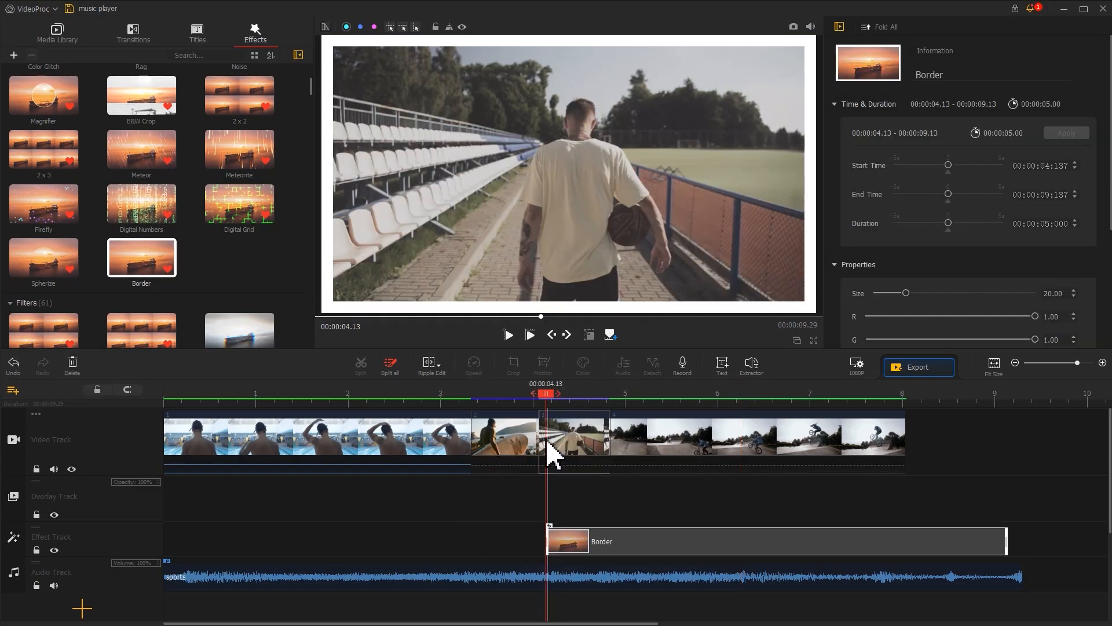
Step: Move the playhead to the end of clip 4 at 00:00:08.03 and set the Border effect's size to 7.19
{"action": "left_click_drag", "start_coordinate": [545, 394], "coordinate": [907, 401]}
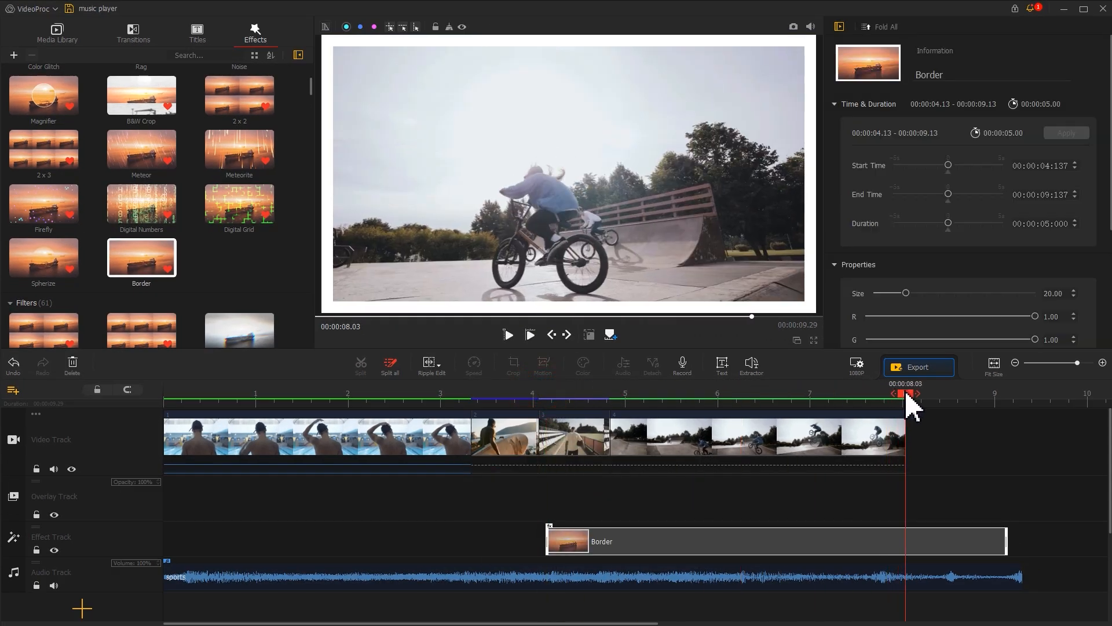
{"action": "left_click_drag", "start_coordinate": [1110, 217], "coordinate": [1100, 322]}
{"action": "left_click_drag", "start_coordinate": [906, 140], "coordinate": [887, 140]}
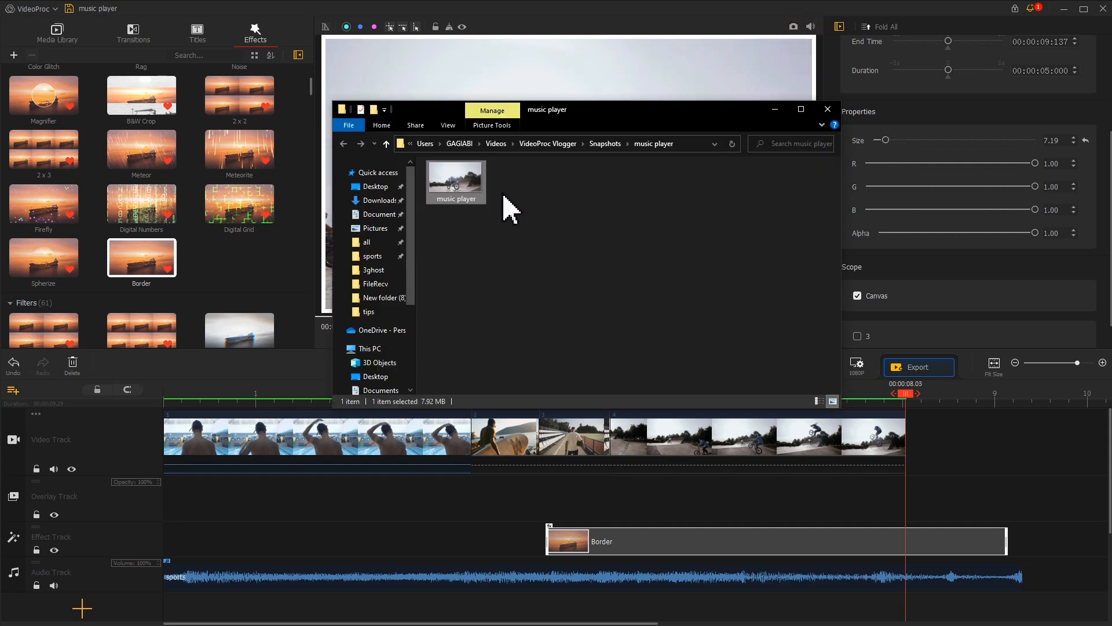
Step: Add the music player snapshot to the overlay track right after clip 4, at 00:00:08.03, and fit it to the screen height
{"action": "left_click_drag", "start_coordinate": [467, 193], "coordinate": [955, 516]}
{"action": "left_click", "coordinate": [939, 510]}
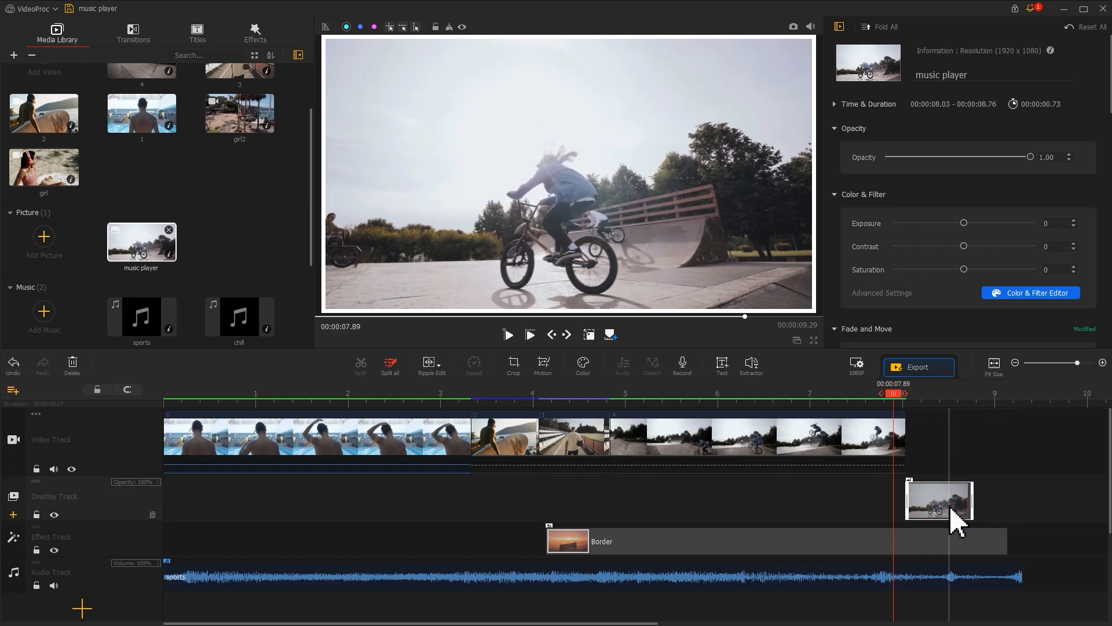
{"action": "left_click_drag", "start_coordinate": [1111, 142], "coordinate": [1096, 274]}
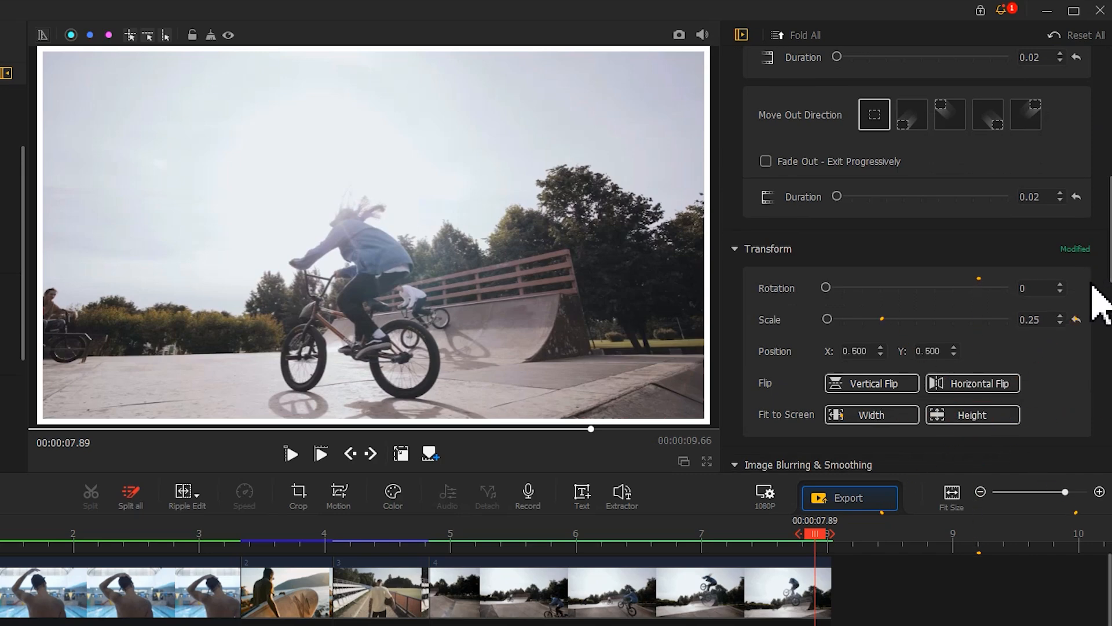
{"action": "left_click", "coordinate": [983, 417]}
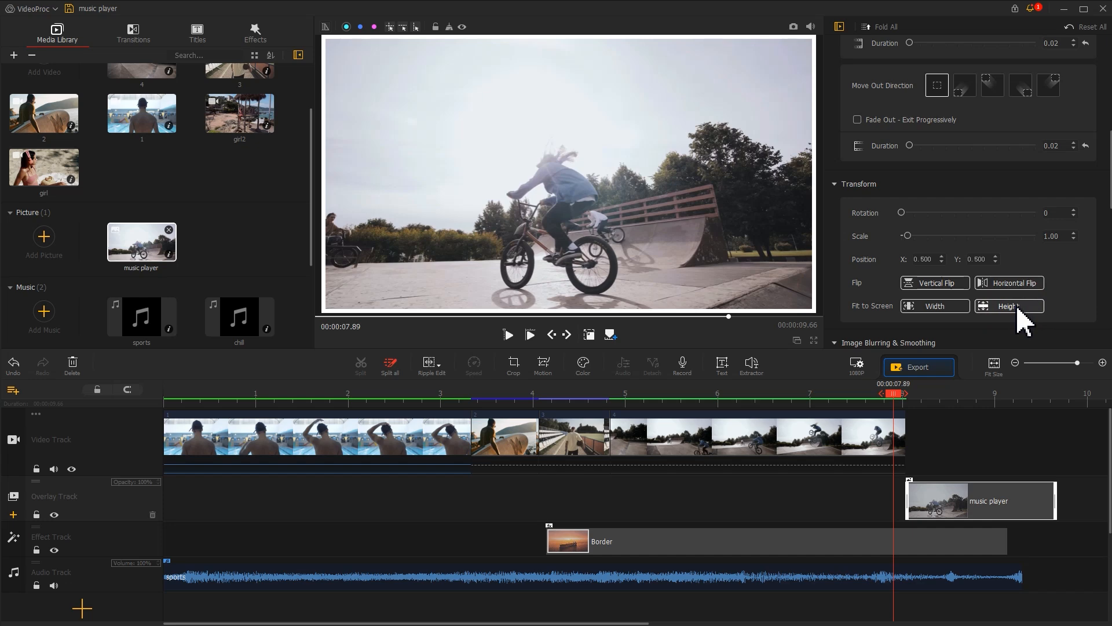
Step: Add a second audio track and place the chill music on it, starting at about 9 seconds
{"action": "left_click", "coordinate": [126, 578]}
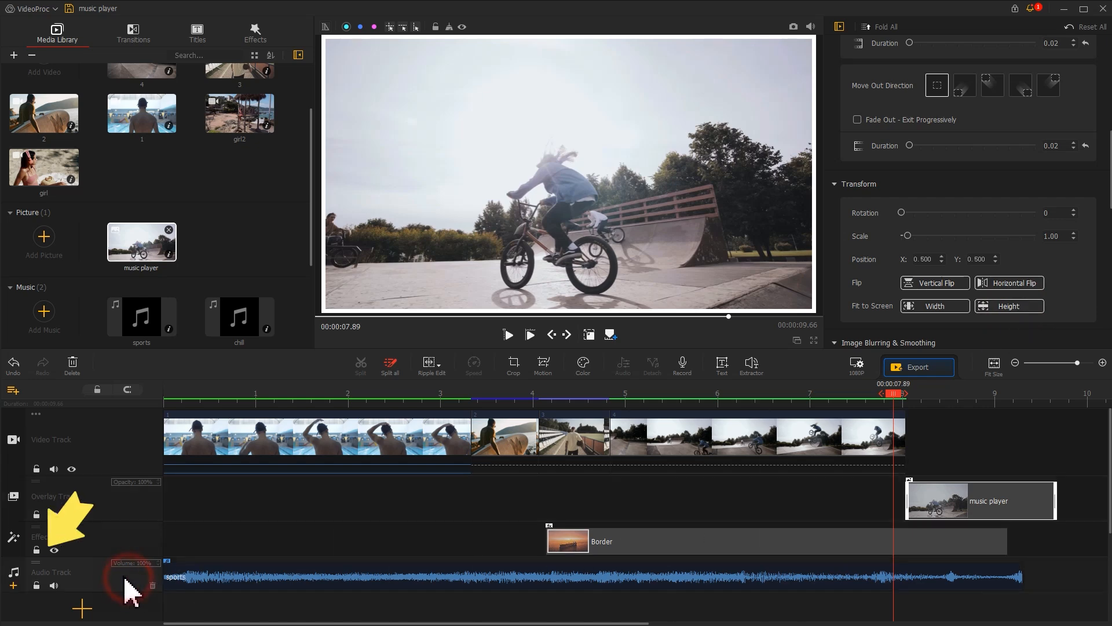
{"action": "left_click", "coordinate": [13, 585]}
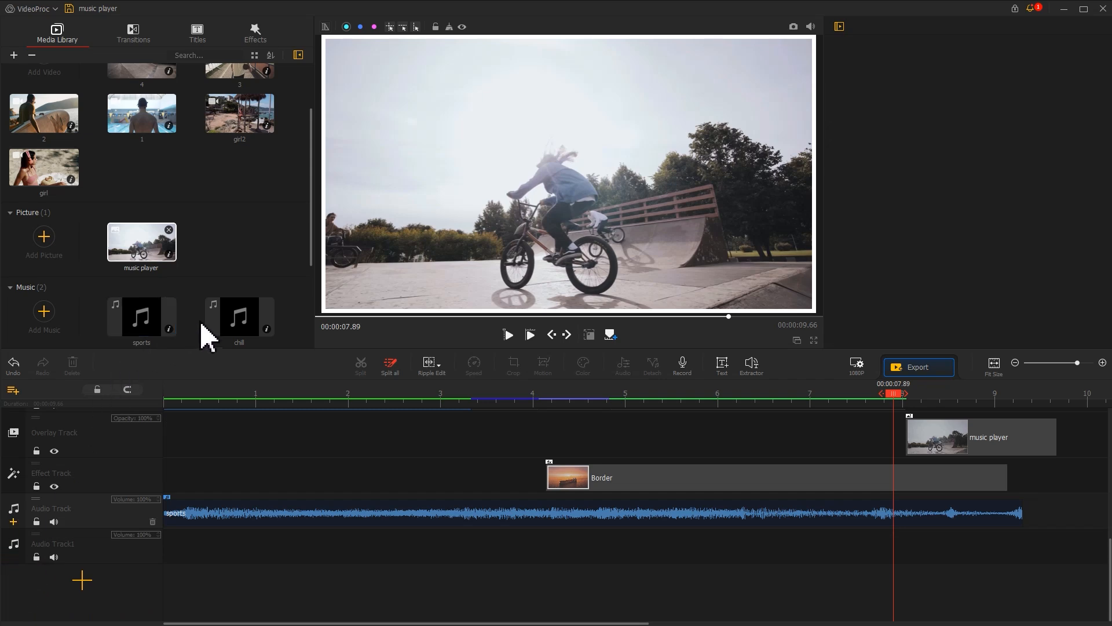
{"action": "left_click_drag", "start_coordinate": [243, 329], "coordinate": [1031, 540]}
Step: Split the chill music at 00:00:20.00 and delete the part after the cut
{"action": "left_click_drag", "start_coordinate": [960, 405], "coordinate": [517, 420]}
{"action": "left_click_drag", "start_coordinate": [648, 394], "coordinate": [992, 411]}
{"action": "left_click", "coordinate": [360, 365]}
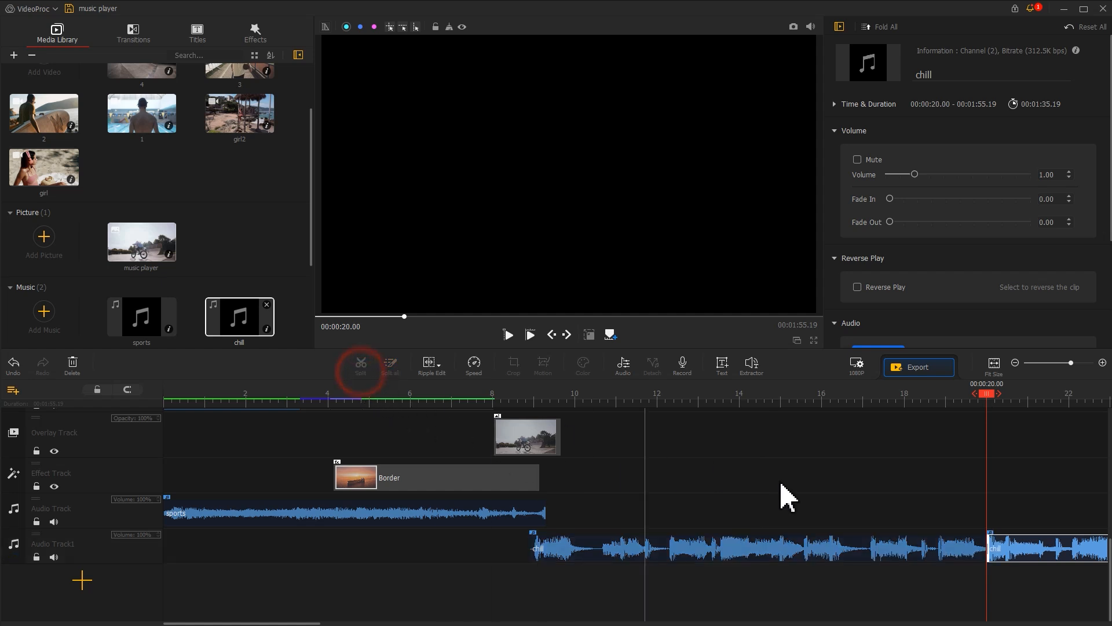
{"action": "left_click", "coordinate": [1049, 553]}
{"action": "key", "text": "Delete"}
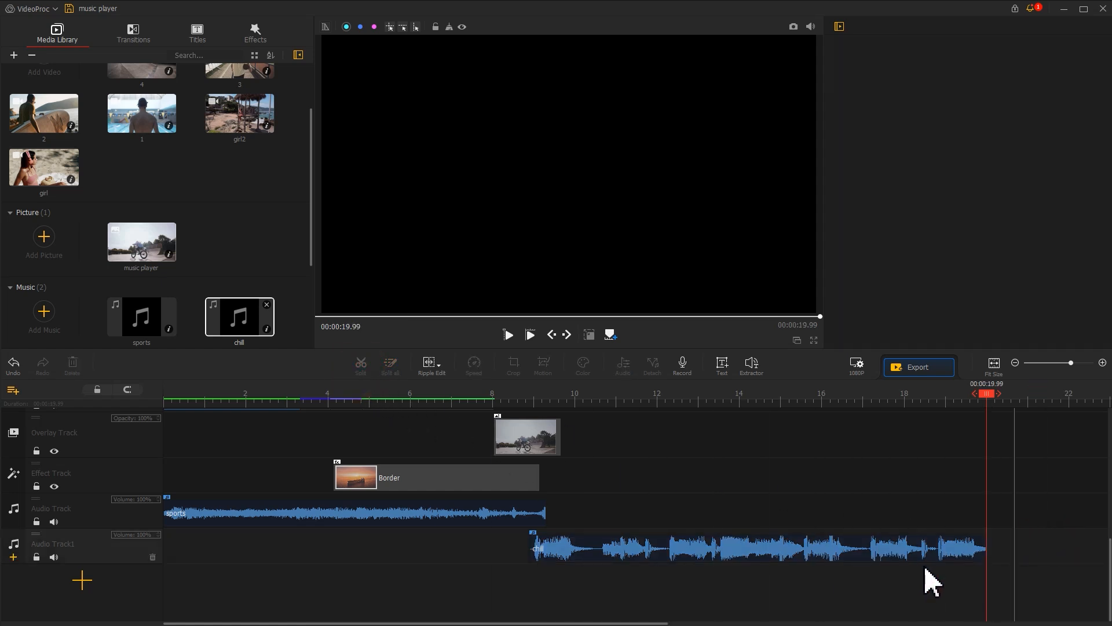
Step: Place the girl clip on the overlay track at 00:00:10.30 and trim its end to 00:00:12.46
{"action": "left_click", "coordinate": [42, 174]}
{"action": "left_click_drag", "start_coordinate": [46, 185], "coordinate": [588, 441]}
{"action": "left_click", "coordinate": [693, 406]}
{"action": "left_click_drag", "start_coordinate": [695, 405], "coordinate": [676, 411]}
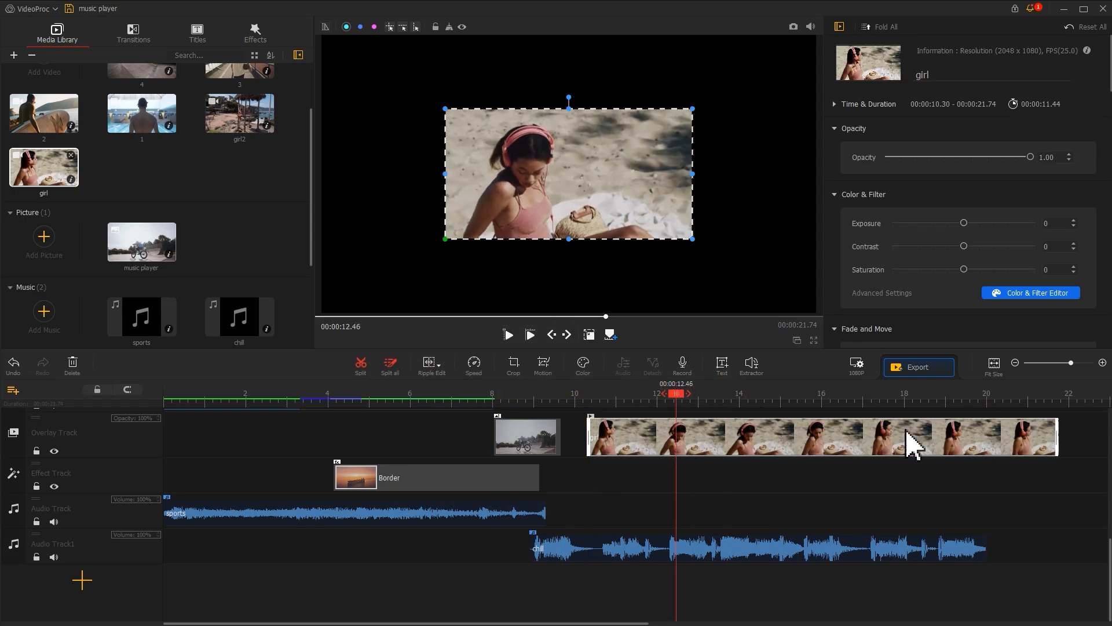
{"action": "left_click_drag", "start_coordinate": [683, 456], "coordinate": [677, 452]}
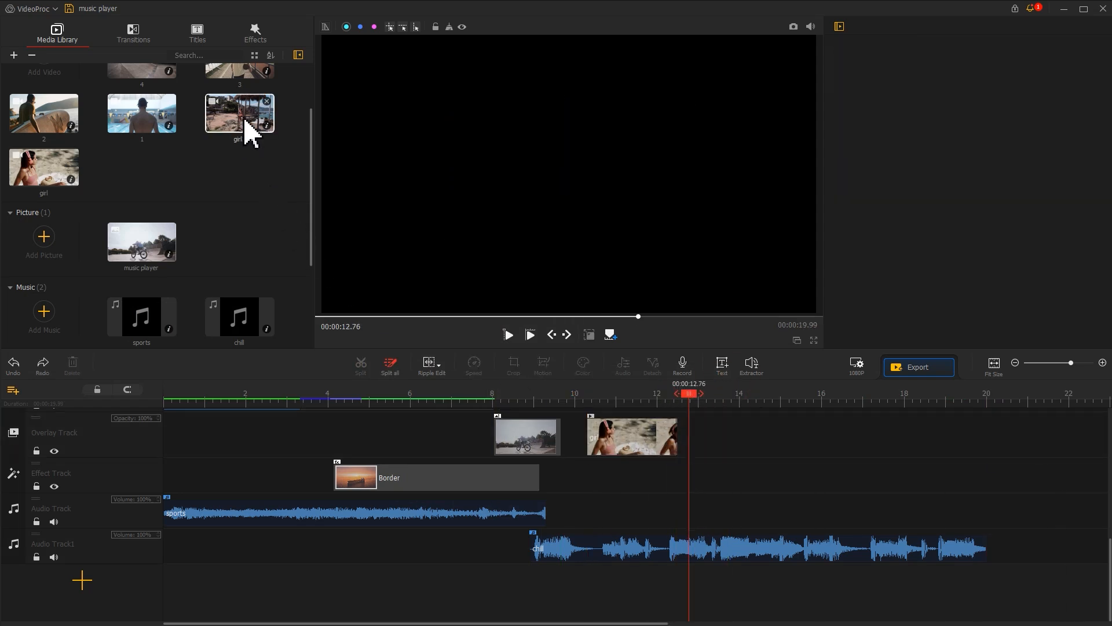
Step: Place the girl2 clip directly after the girl clip, split it at 00:00:20.00 and delete the rest
{"action": "left_click_drag", "start_coordinate": [242, 114], "coordinate": [693, 450]}
{"action": "left_click", "coordinate": [988, 412]}
{"action": "left_click", "coordinate": [360, 364]}
{"action": "left_click", "coordinate": [1018, 443]}
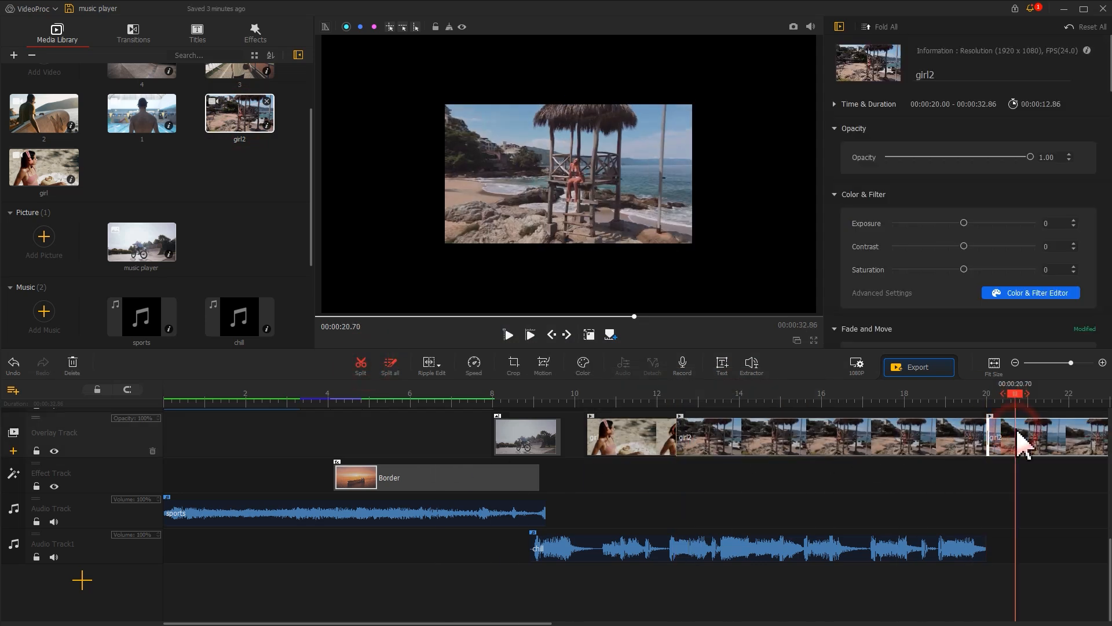
{"action": "key", "text": "Delete"}
Step: Fit both the girl2 and girl overlay clips to the screen height
{"action": "left_click", "coordinate": [829, 438]}
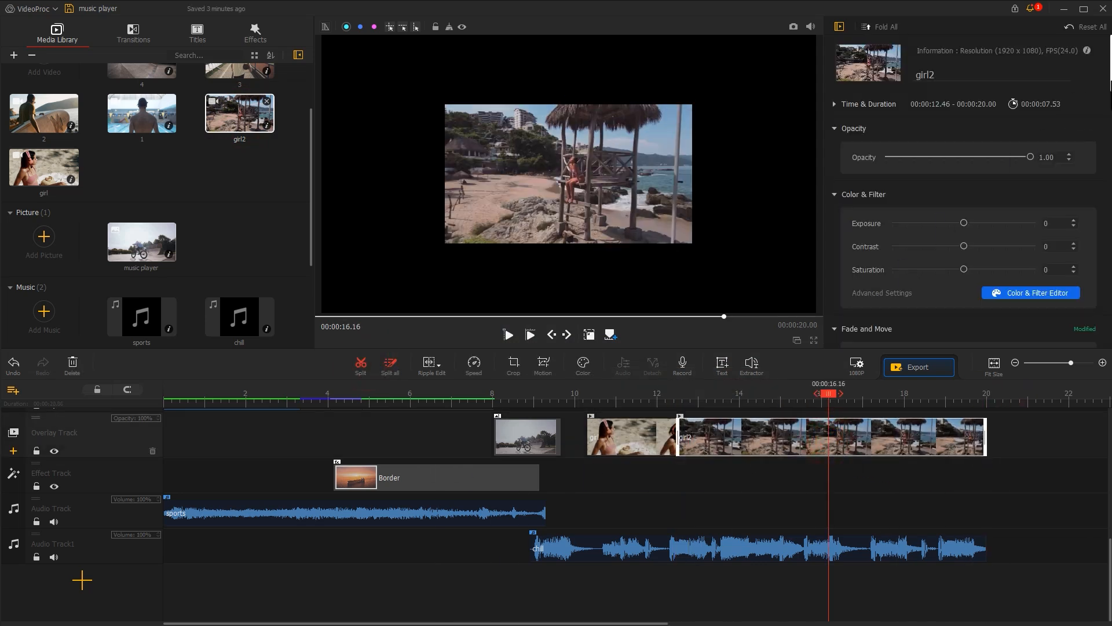
{"action": "scroll", "coordinate": [1068, 174], "scroll_direction": "down", "scroll_amount": 5}
{"action": "left_click", "coordinate": [1009, 192]}
{"action": "left_click", "coordinate": [640, 431]}
{"action": "left_click", "coordinate": [996, 192]}
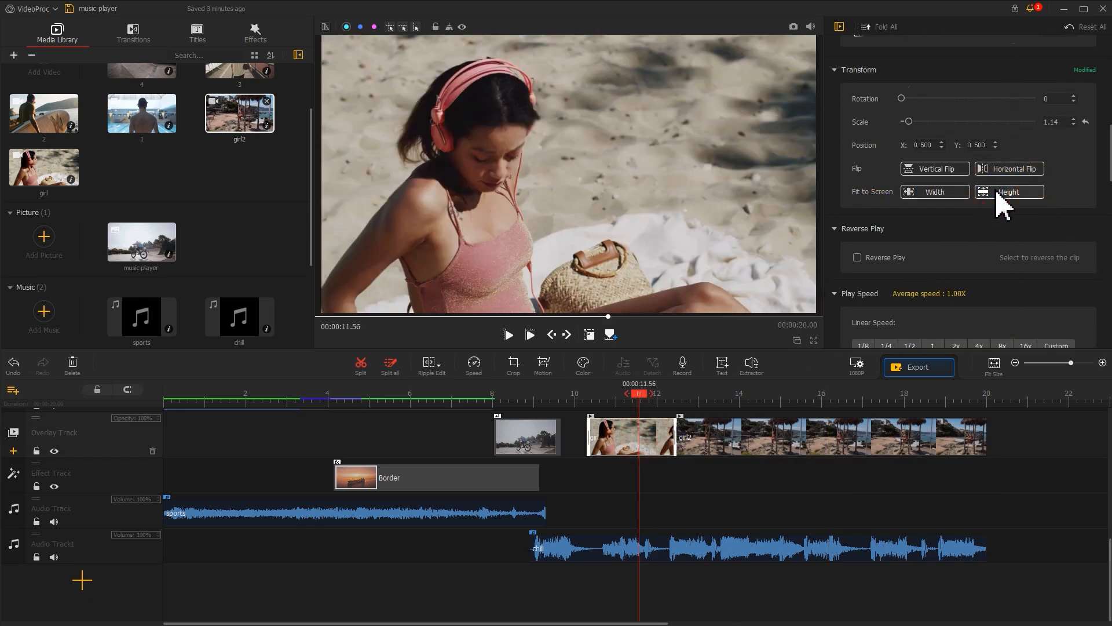
Step: Move the Border effect to start at 00:00:10.30 and import a snapshot of that frame into the media library's pictures
{"action": "left_click", "coordinate": [507, 476]}
{"action": "left_click_drag", "start_coordinate": [509, 476], "coordinate": [765, 487]}
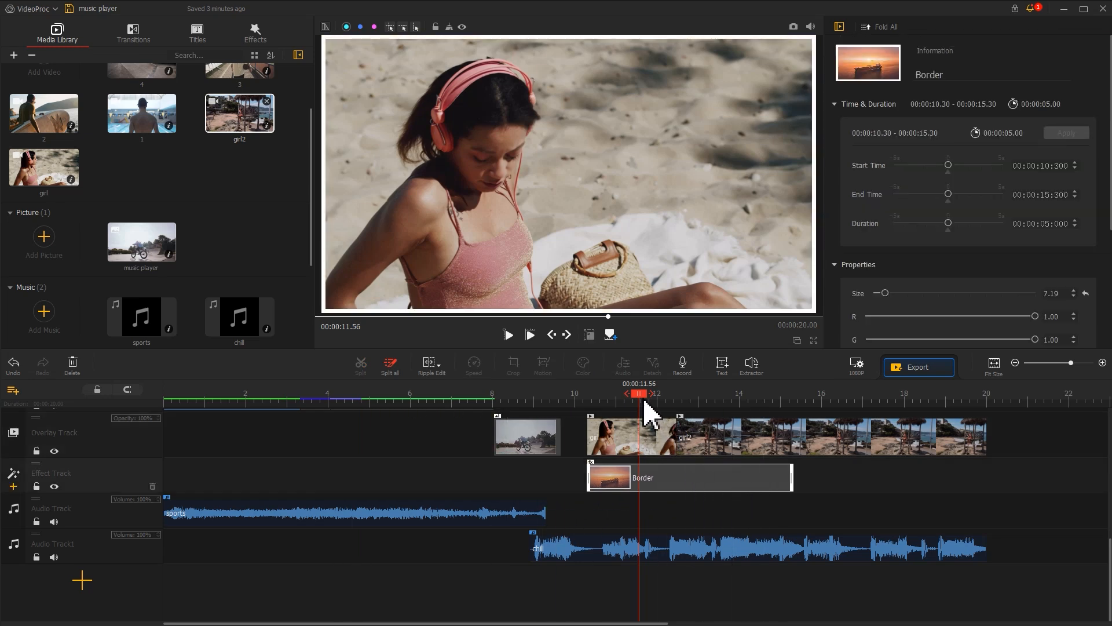
{"action": "left_click_drag", "start_coordinate": [642, 397], "coordinate": [591, 401]}
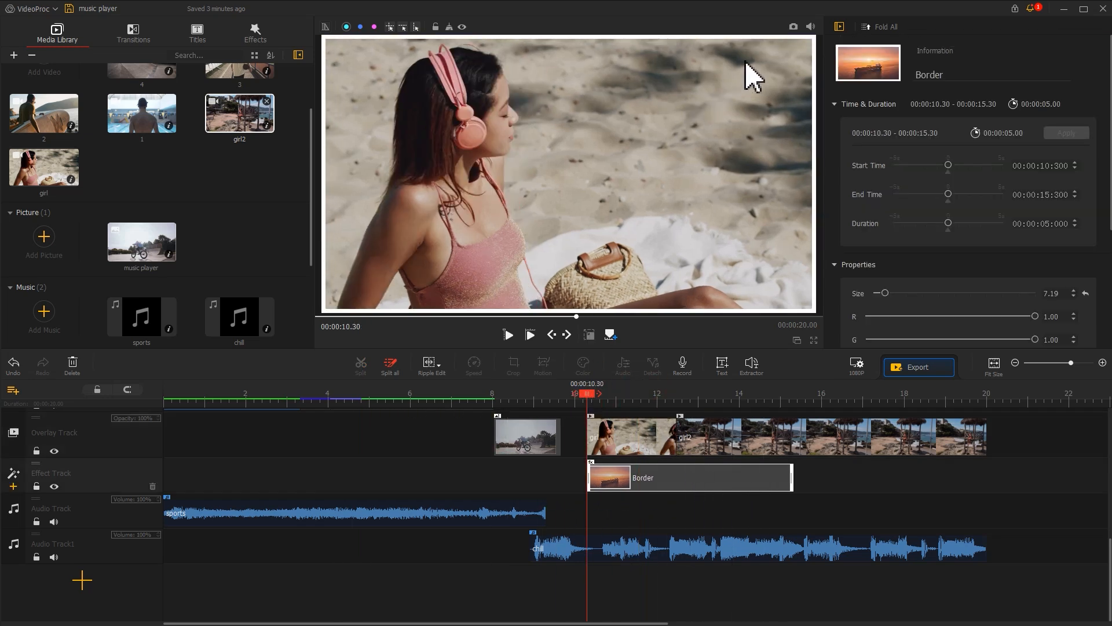
{"action": "left_click", "coordinate": [794, 26]}
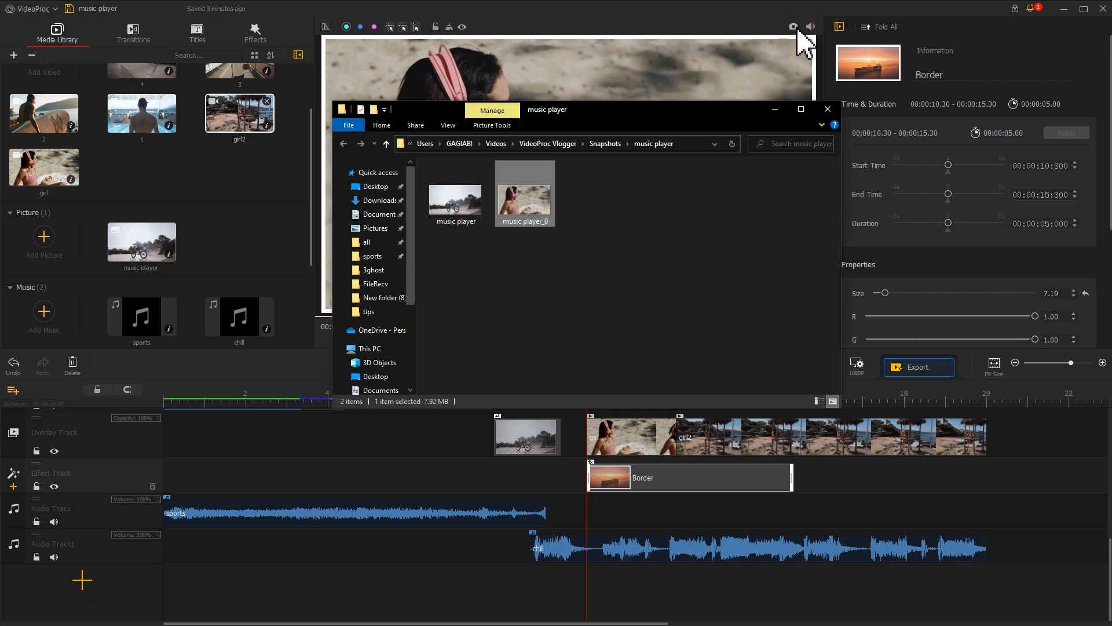
{"action": "left_click_drag", "start_coordinate": [542, 222], "coordinate": [216, 255]}
Step: Add two more overlay tracks to the timeline
{"action": "left_click", "coordinate": [116, 450]}
{"action": "left_click", "coordinate": [13, 453]}
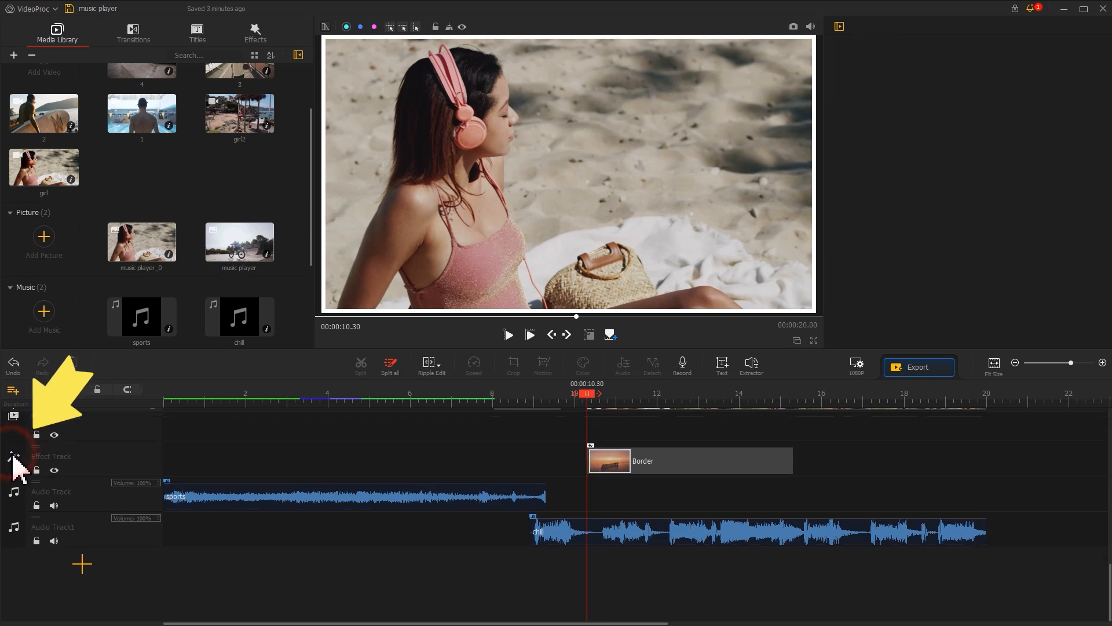
{"action": "scroll", "coordinate": [14, 429], "scroll_direction": "up", "scroll_amount": 3}
{"action": "left_click", "coordinate": [14, 470]}
Step: Place the music player_0 snapshot on Overlay Track1 at about 00:00:09.13, overlapping the end of the first snapshot, and move the playhead to 00:00:08.90
{"action": "scroll", "coordinate": [442, 516], "scroll_direction": "up", "scroll_amount": 5}
{"action": "left_click_drag", "start_coordinate": [142, 243], "coordinate": [614, 555]}
{"action": "left_click", "coordinate": [537, 552]}
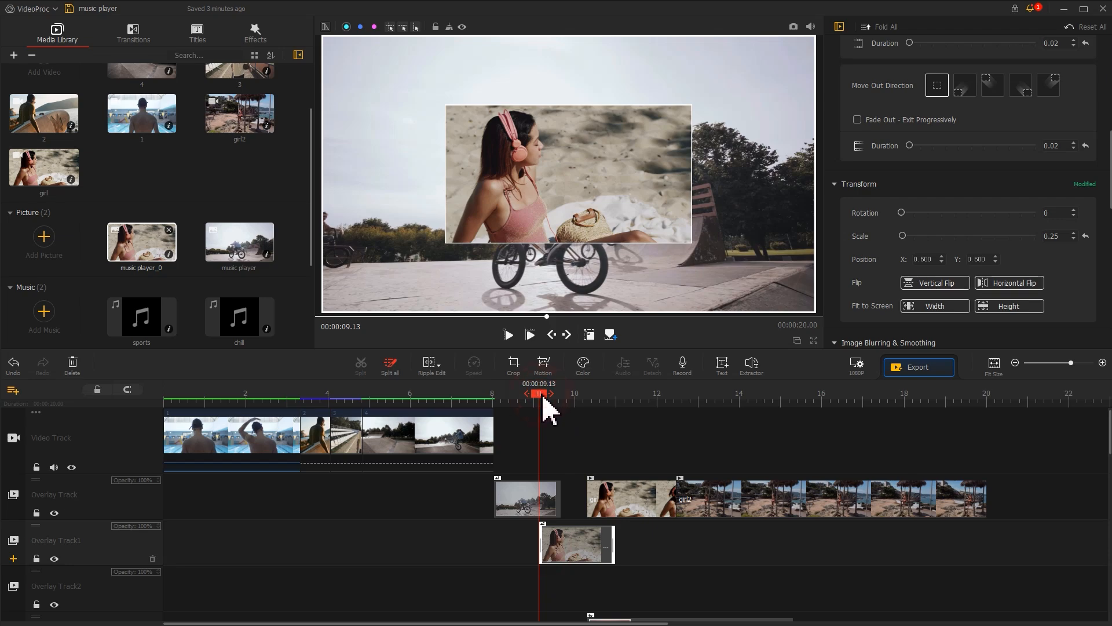
{"action": "left_click_drag", "start_coordinate": [547, 406], "coordinate": [534, 404]}
{"action": "mouse_move", "coordinate": [545, 533]}
{"action": "left_mouse_down"}
{"action": "mouse_move", "coordinate": [545, 567]}
{"action": "mouse_move", "coordinate": [538, 552]}
{"action": "left_mouse_up"}
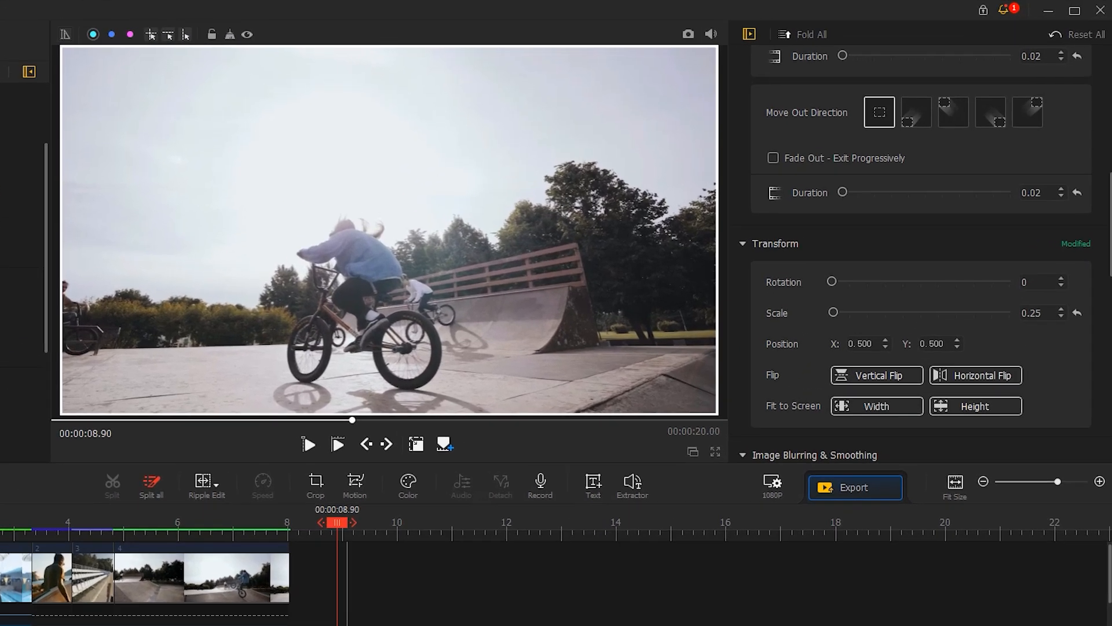
Step: Give the music player_0 snapshot a progressive fade-out with duration 0.43 and fit it to the screen height
{"action": "left_click_drag", "start_coordinate": [1110, 182], "coordinate": [1111, 183]}
{"action": "scroll", "coordinate": [1092, 265], "scroll_direction": "up", "scroll_amount": 7}
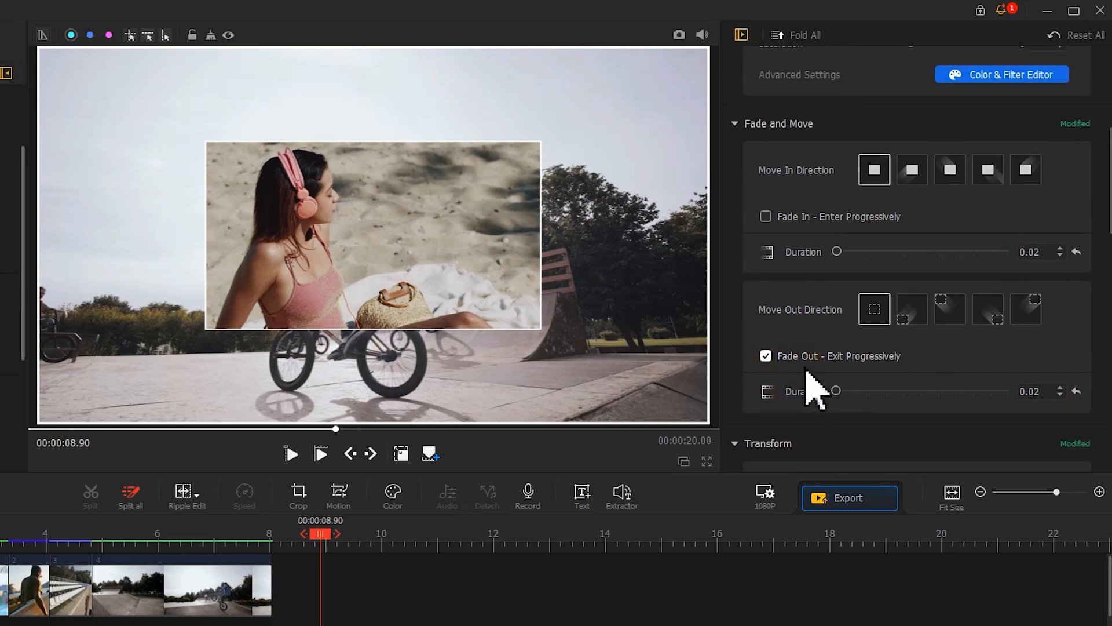
{"action": "left_click_drag", "start_coordinate": [836, 390], "coordinate": [874, 392]}
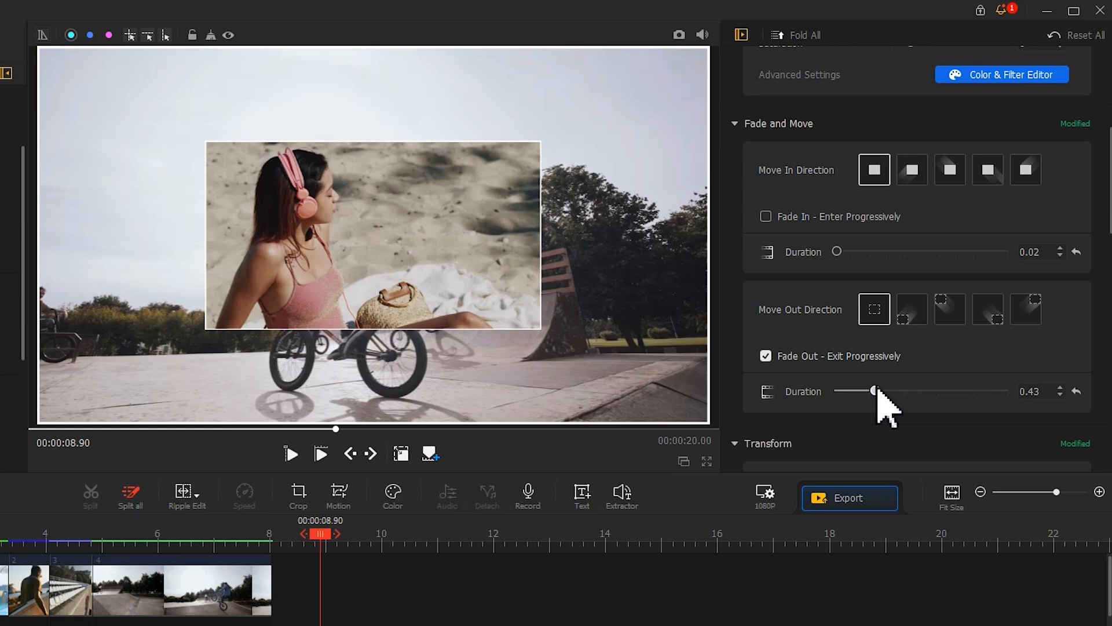
{"action": "left_click_drag", "start_coordinate": [1108, 208], "coordinate": [1107, 295]}
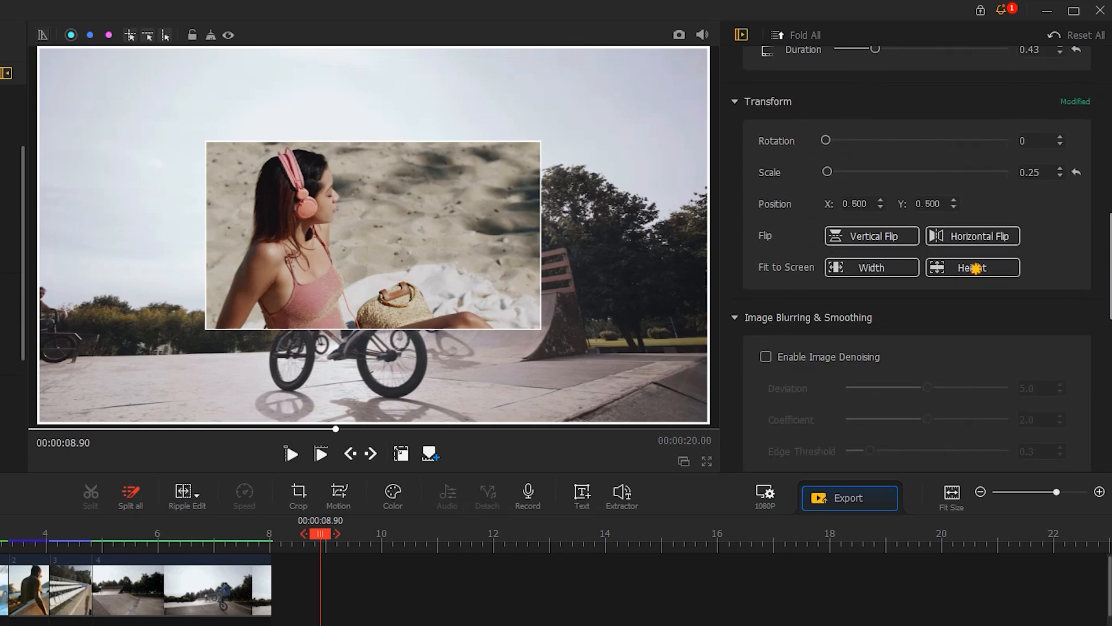
{"action": "left_click", "coordinate": [988, 270]}
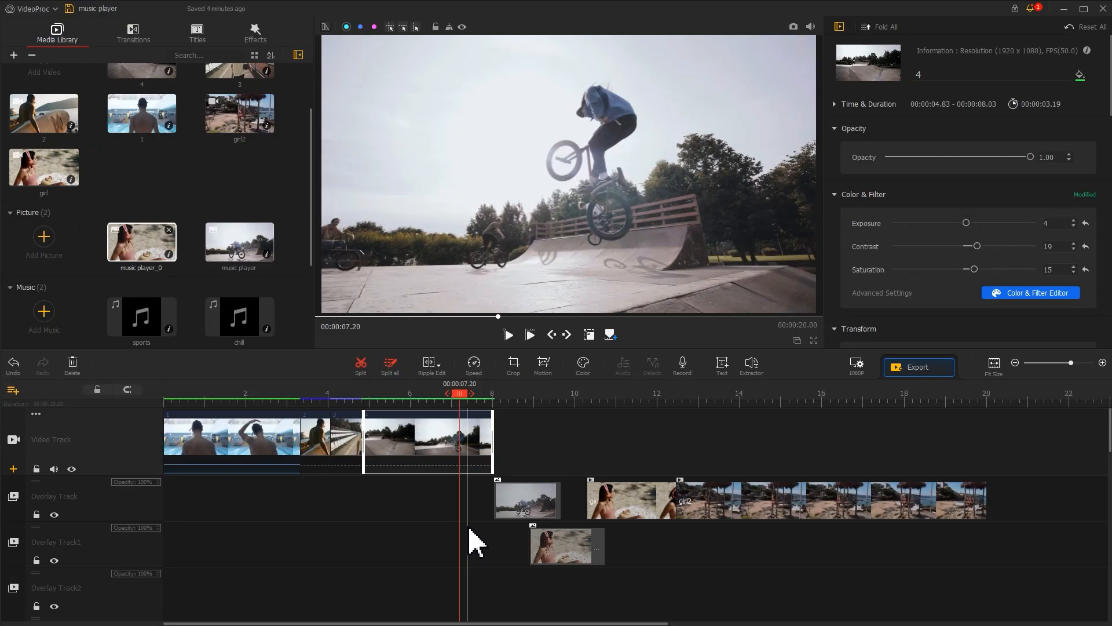
Step: Open the Motion Editor for the bike snapshot on Overlay Track and add a starting keyframe framed to the full picture, 1920x1080
{"action": "left_click", "coordinate": [529, 502]}
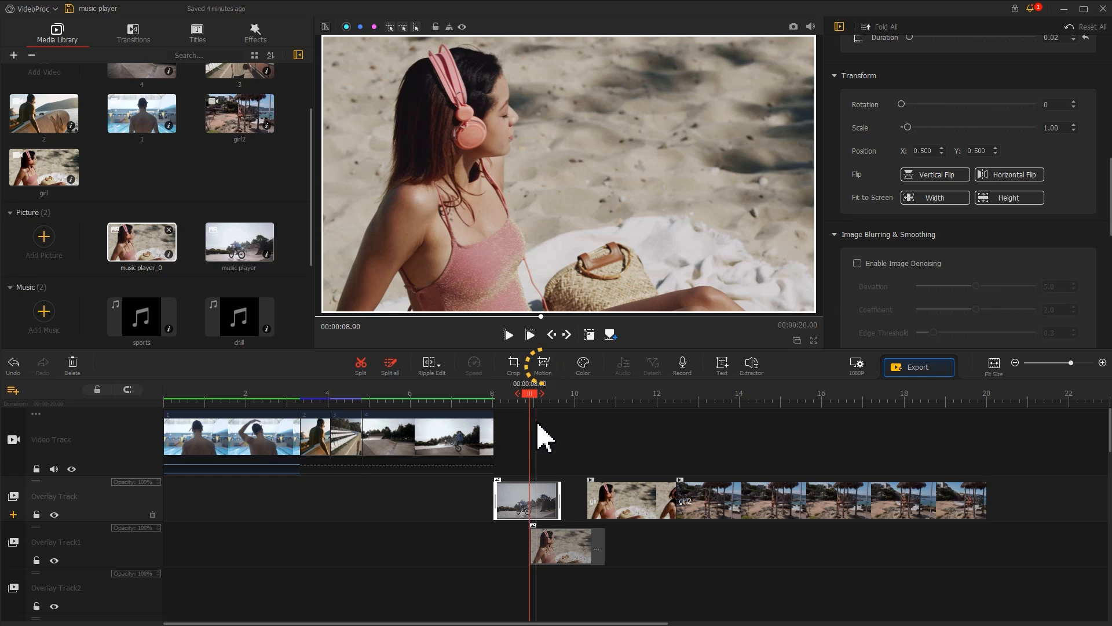
{"action": "left_click", "coordinate": [542, 368]}
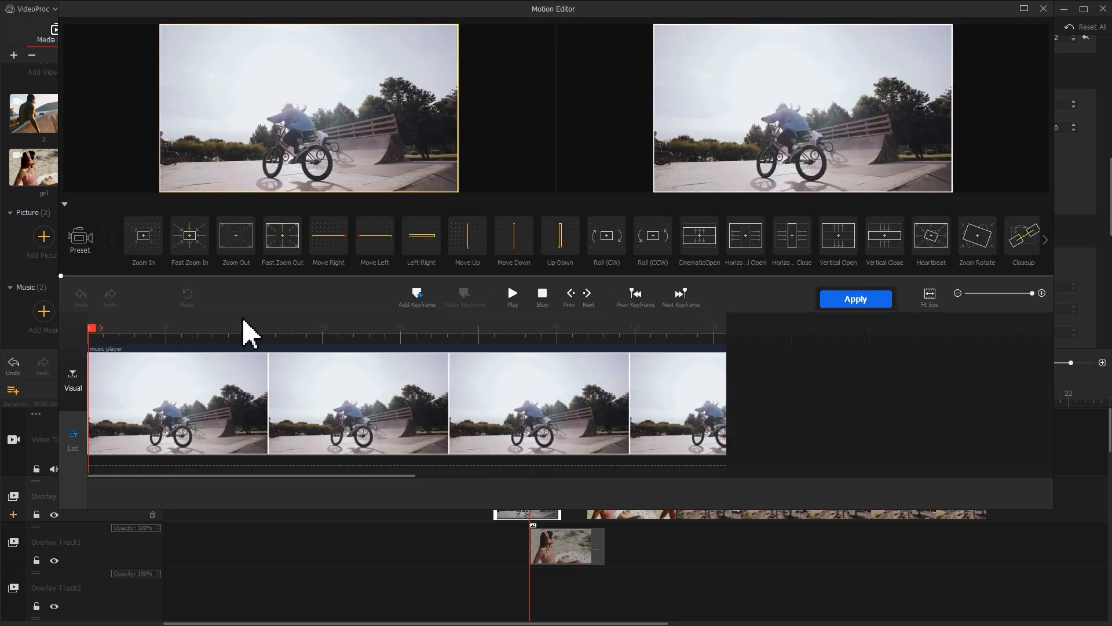
{"action": "left_click", "coordinate": [408, 297]}
{"action": "left_click_drag", "start_coordinate": [229, 151], "coordinate": [162, 191]}
{"action": "left_click_drag", "start_coordinate": [382, 68], "coordinate": [458, 26]}
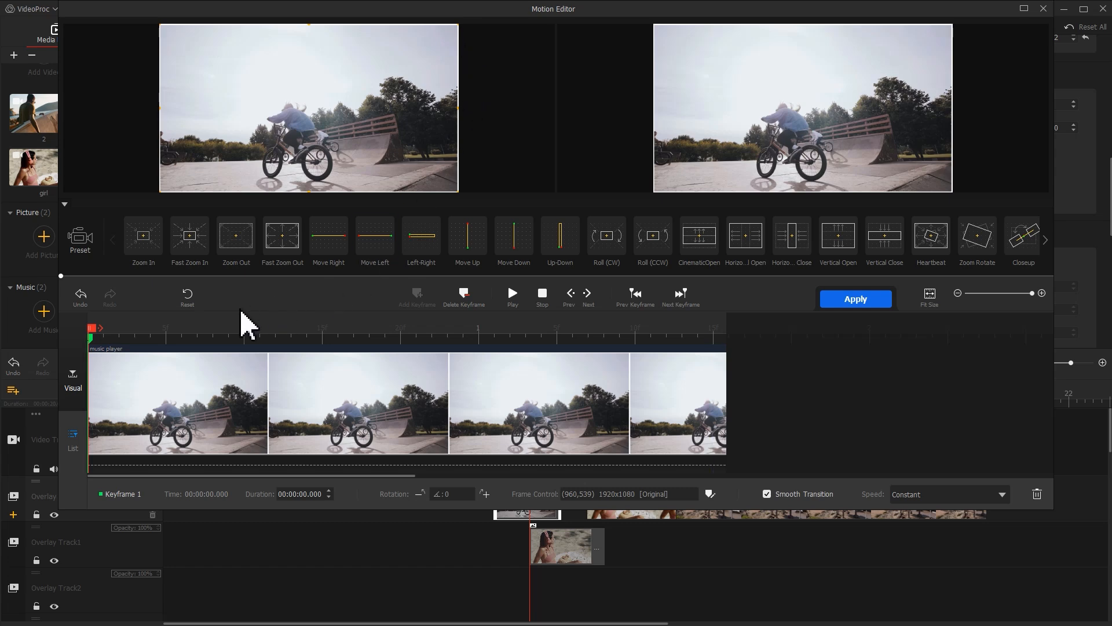
Step: Add a keyframe at 00:00:00.68, enlarge its frame to about 4324x2432 centred at (955,168), and set its speed to Smooth Speed Down 1
{"action": "left_click", "coordinate": [225, 331]}
{"action": "left_click_drag", "start_coordinate": [256, 340], "coordinate": [354, 334]}
{"action": "left_click", "coordinate": [409, 297]}
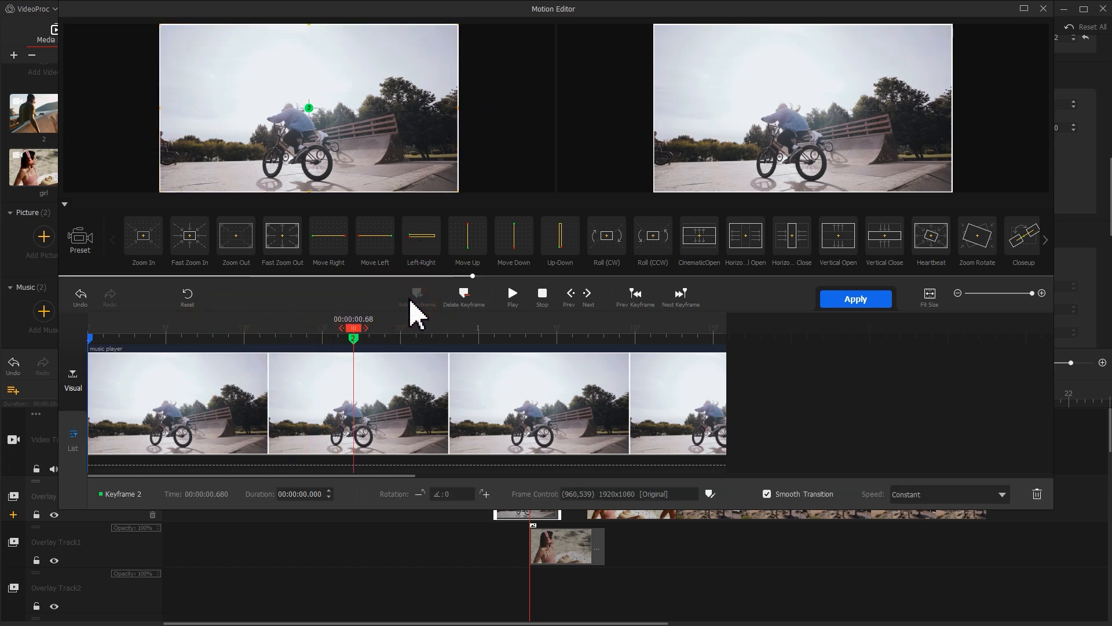
{"action": "mouse_move", "coordinate": [161, 191]}
{"action": "left_mouse_down"}
{"action": "mouse_move", "coordinate": [120, 238]}
{"action": "mouse_move", "coordinate": [123, 255]}
{"action": "left_mouse_up"}
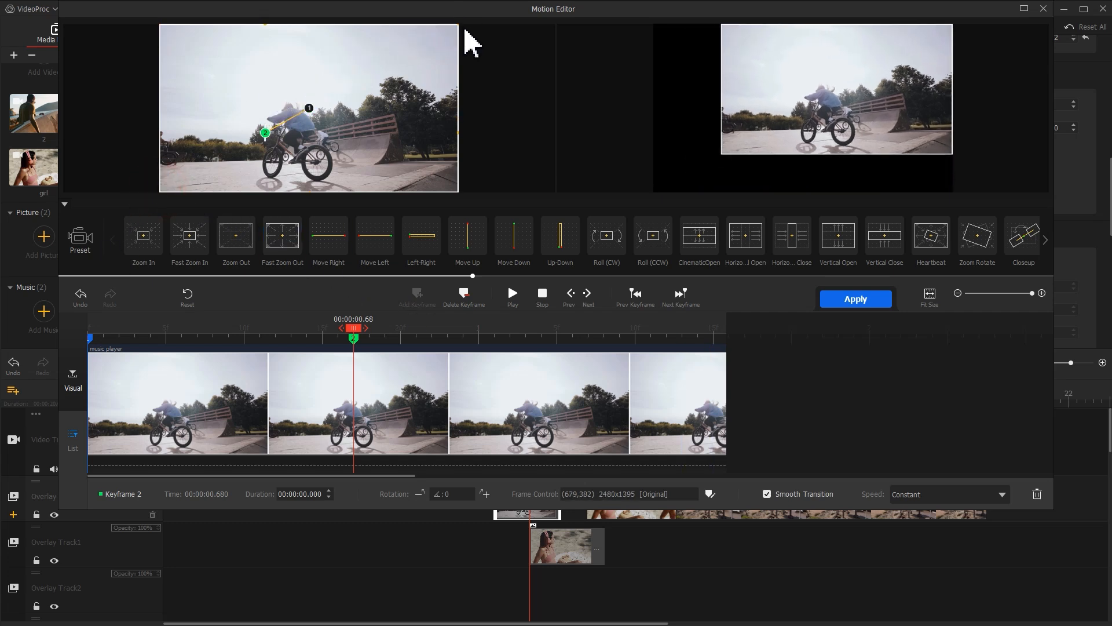
{"action": "left_click_drag", "start_coordinate": [458, 26], "coordinate": [646, 1]}
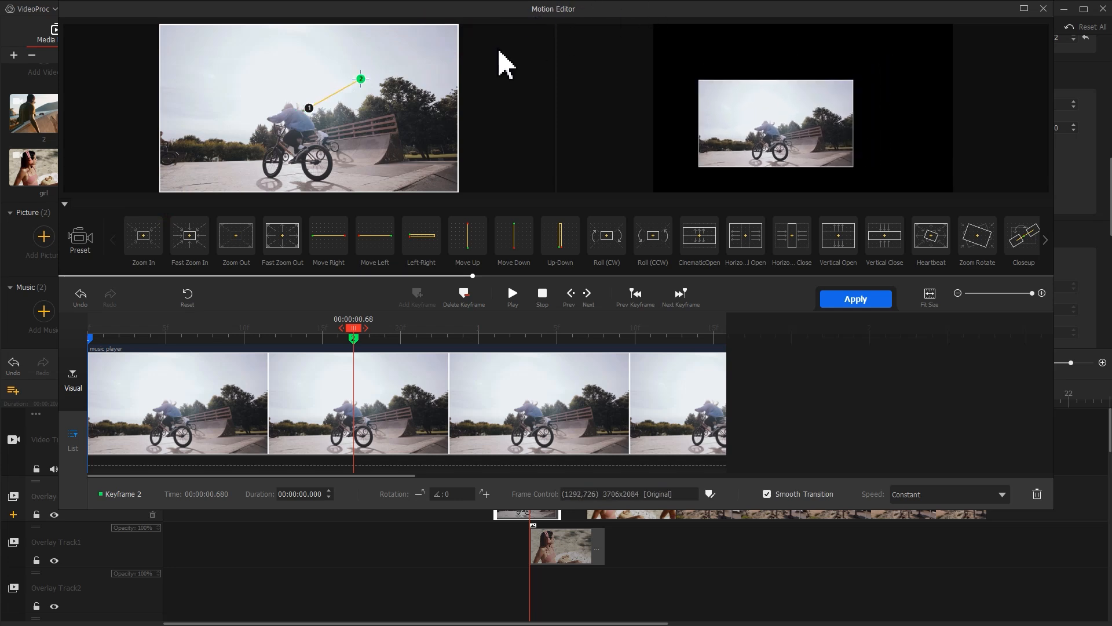
{"action": "left_click_drag", "start_coordinate": [391, 105], "coordinate": [349, 125]}
{"action": "left_click_drag", "start_coordinate": [330, 132], "coordinate": [339, 191]}
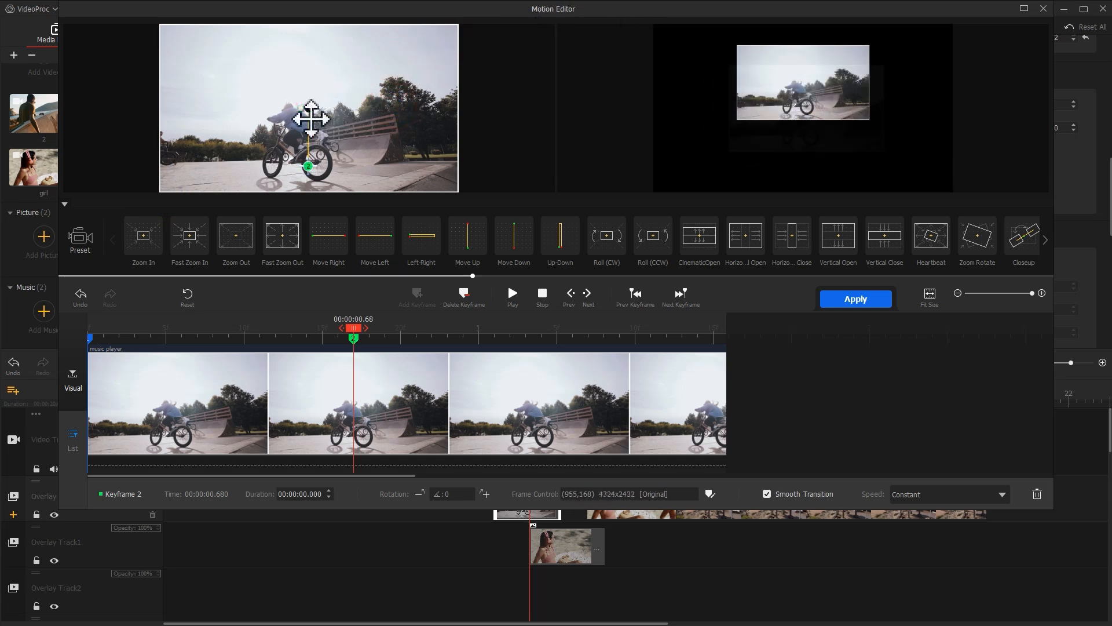
{"action": "left_click", "coordinate": [964, 497]}
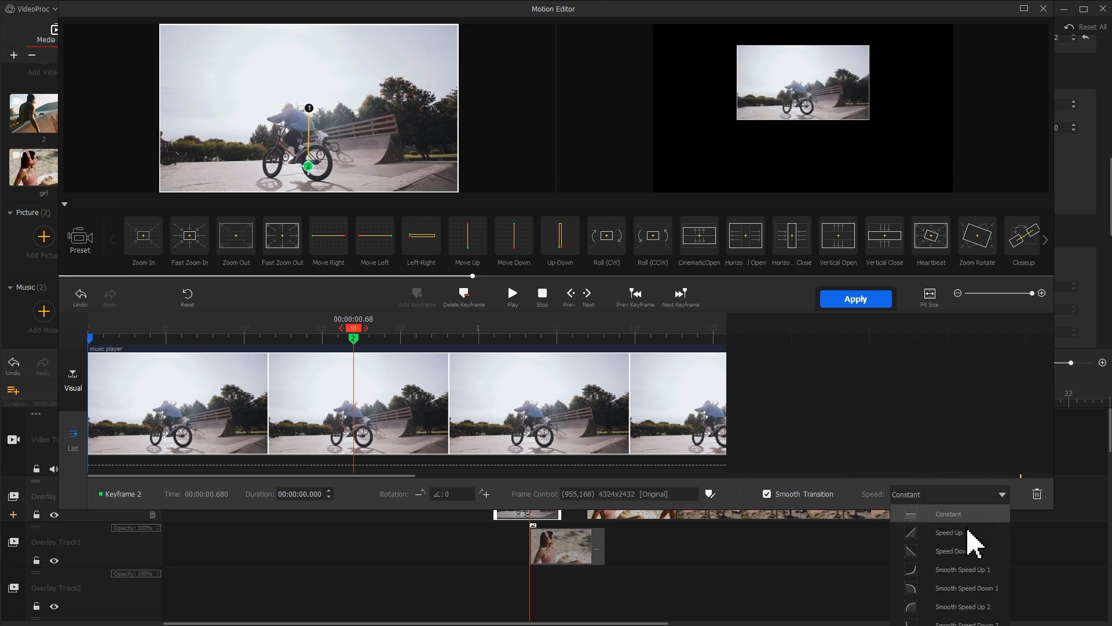
{"action": "left_click", "coordinate": [973, 588]}
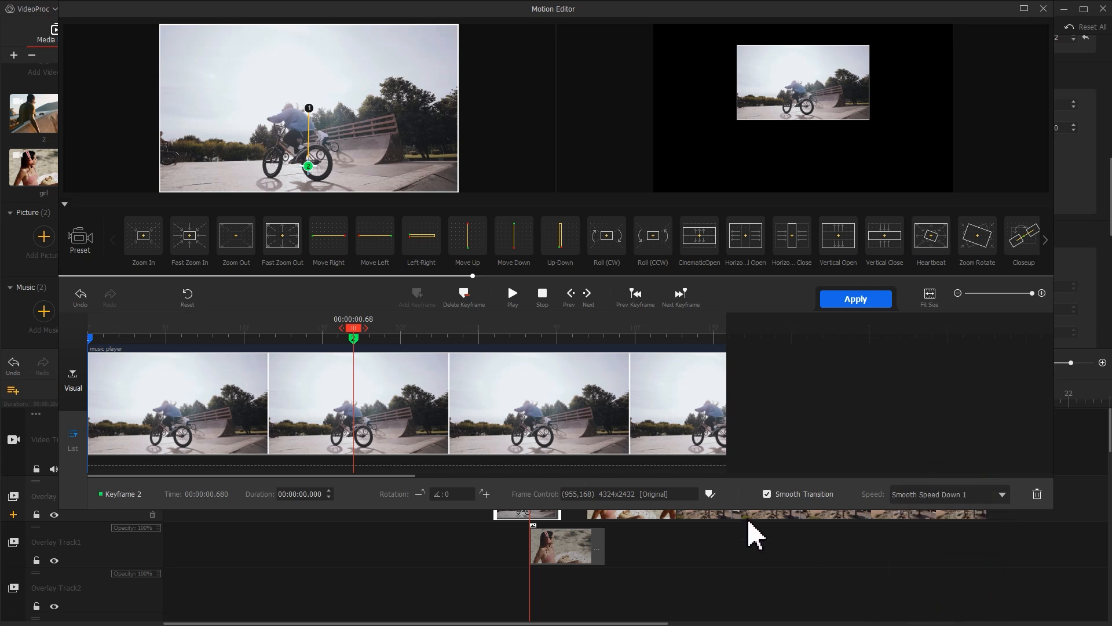
Step: Add a hold keyframe at 00:00:00.88 and one at 00:00:01.32 with the frame moved to (4082,168) and speed Smooth Speed Down 1
{"action": "mouse_move", "coordinate": [469, 326]}
{"action": "left_mouse_down"}
{"action": "mouse_move", "coordinate": [414, 328]}
{"action": "mouse_move", "coordinate": [433, 329]}
{"action": "left_mouse_up"}
{"action": "left_click", "coordinate": [417, 296]}
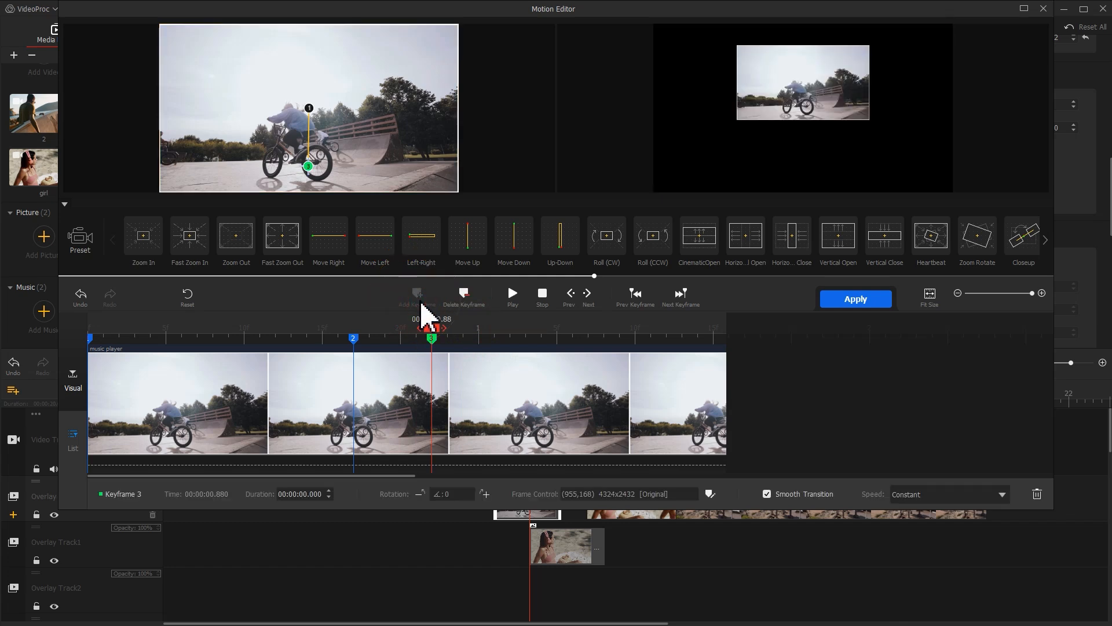
{"action": "left_click_drag", "start_coordinate": [431, 328], "coordinate": [607, 330]}
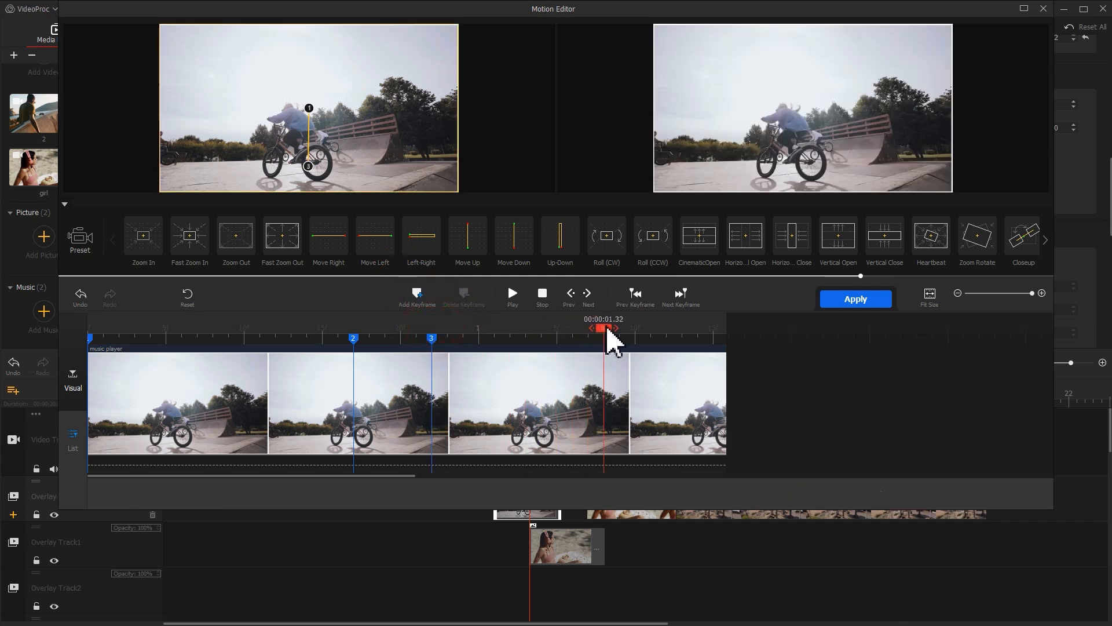
{"action": "left_click", "coordinate": [418, 296]}
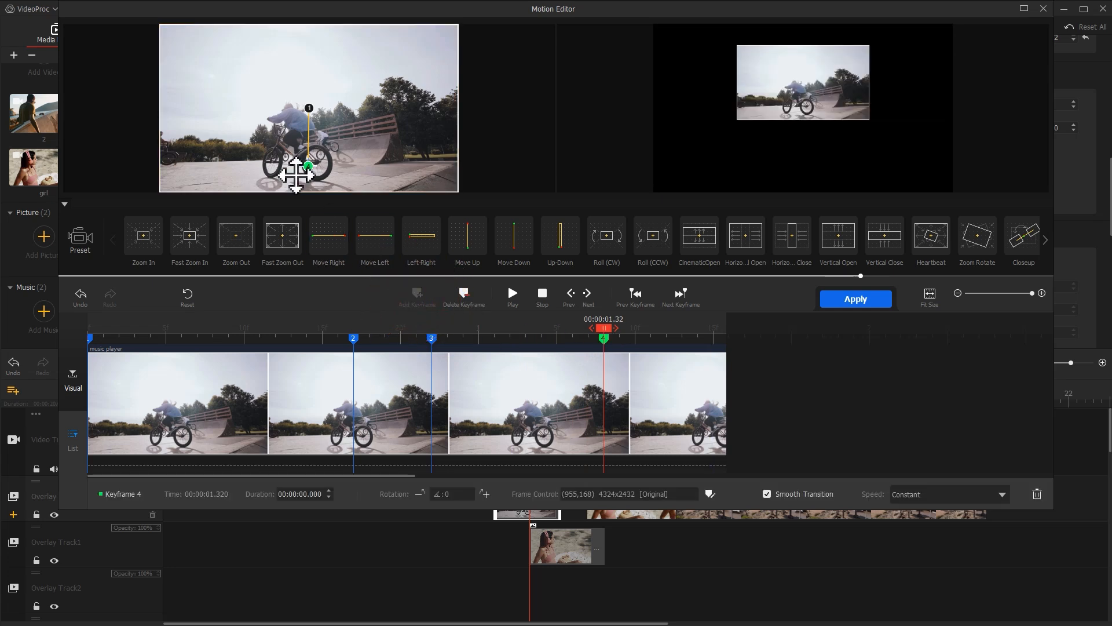
{"action": "left_click_drag", "start_coordinate": [253, 139], "coordinate": [578, 135]}
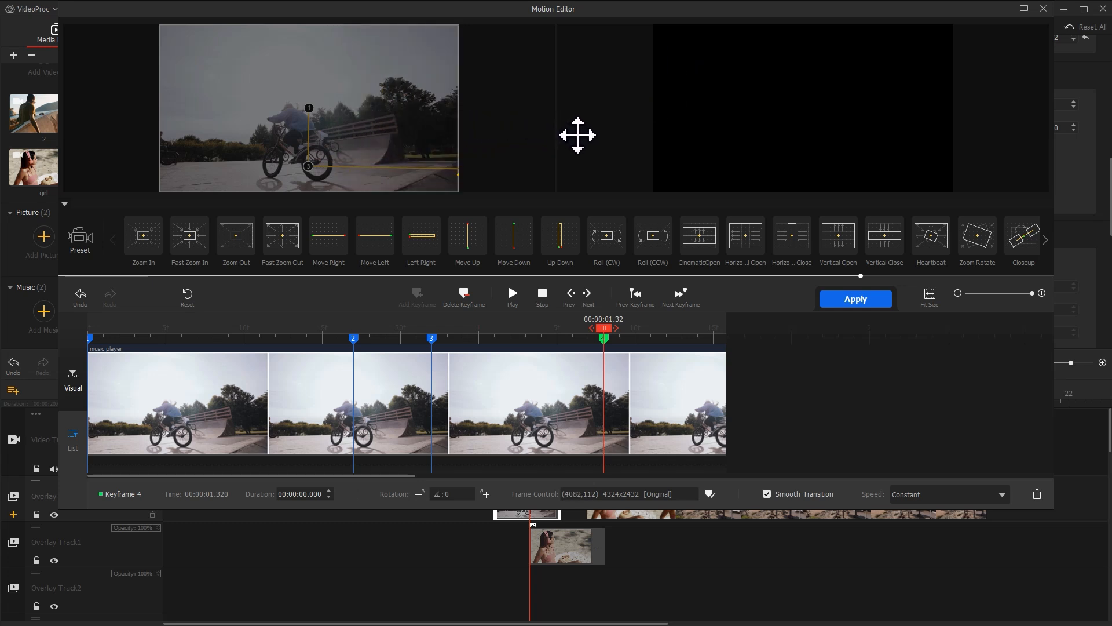
{"action": "left_click", "coordinate": [914, 493]}
{"action": "left_click", "coordinate": [926, 591]}
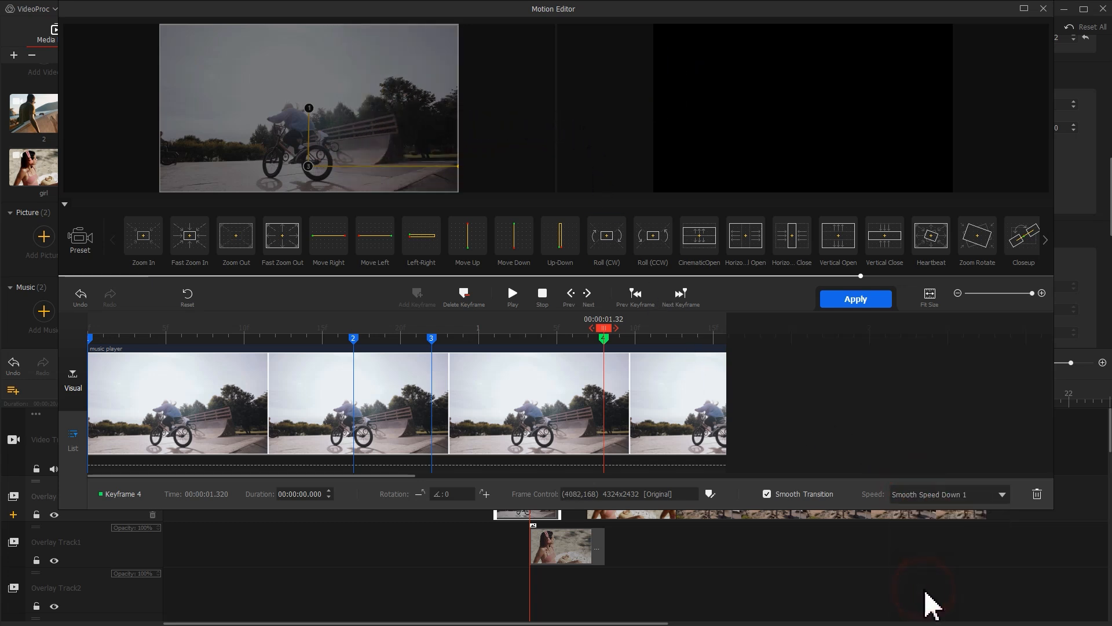
Step: Add a final keyframe at the bike snapshot's end, 00:00:01.63, and apply the motion after previewing it
{"action": "left_click_drag", "start_coordinate": [615, 347], "coordinate": [800, 349]}
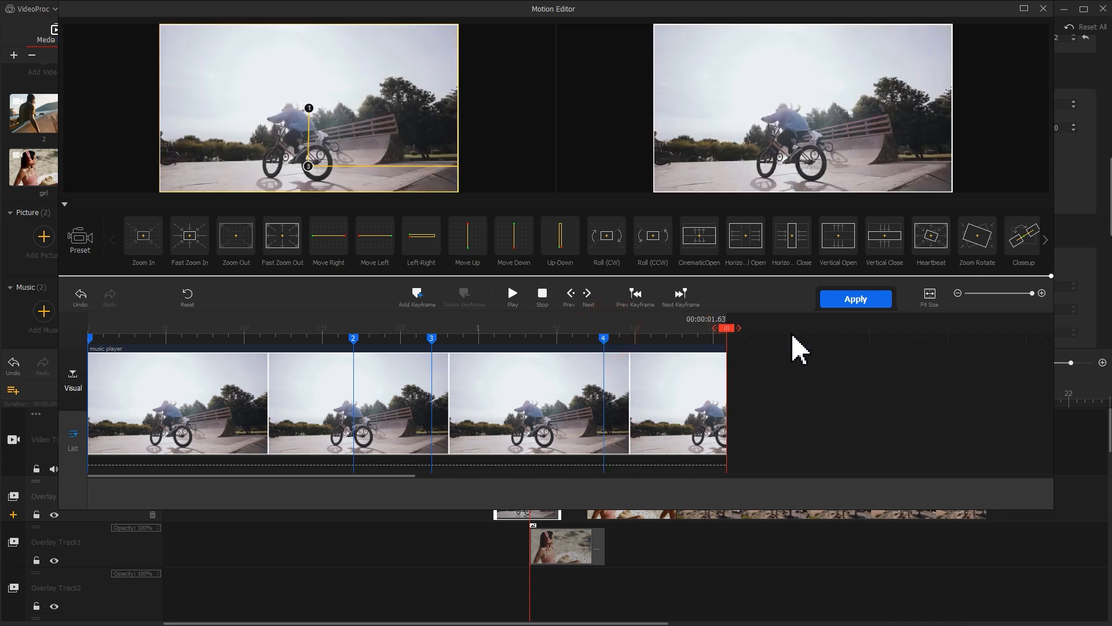
{"action": "left_click", "coordinate": [417, 295]}
{"action": "left_click_drag", "start_coordinate": [125, 328], "coordinate": [81, 334]}
{"action": "key", "text": "space"}
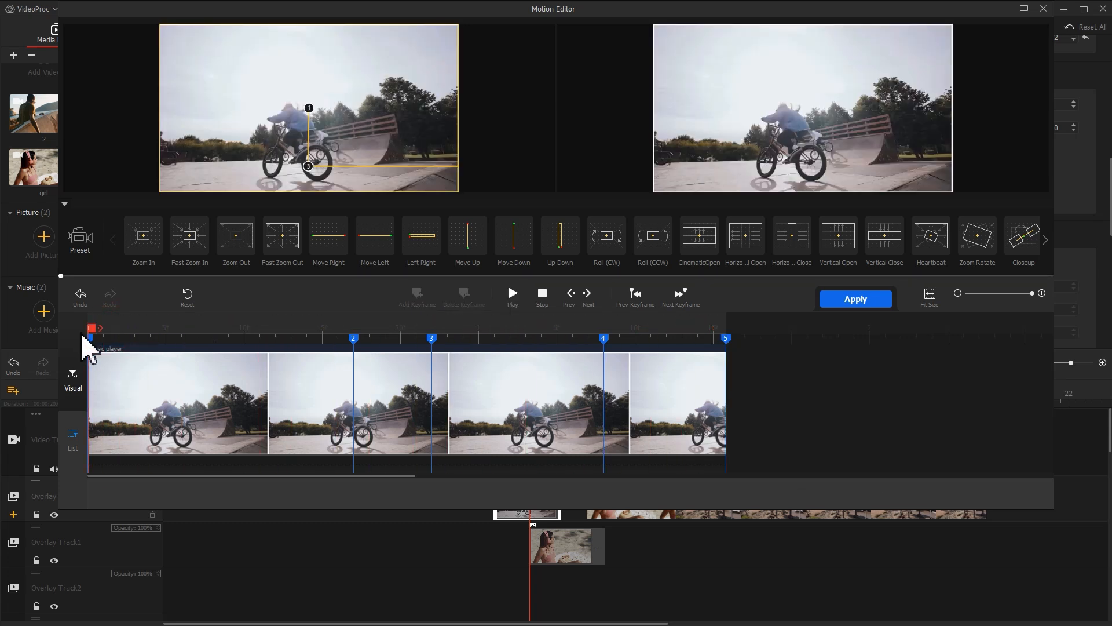
{"action": "left_click", "coordinate": [354, 339]}
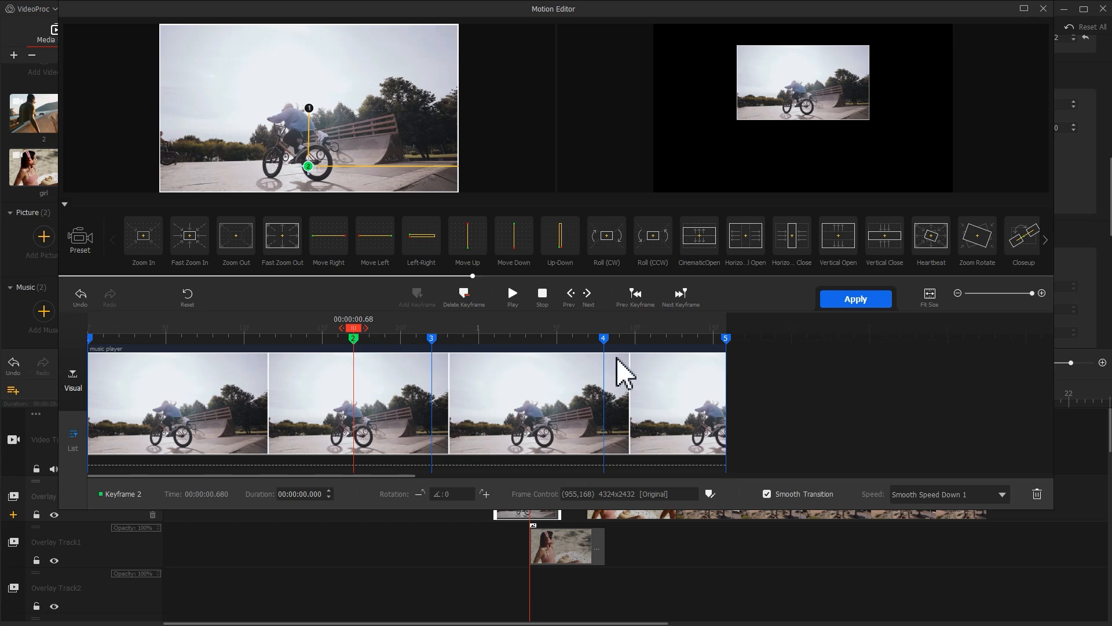
{"action": "left_click", "coordinate": [831, 306]}
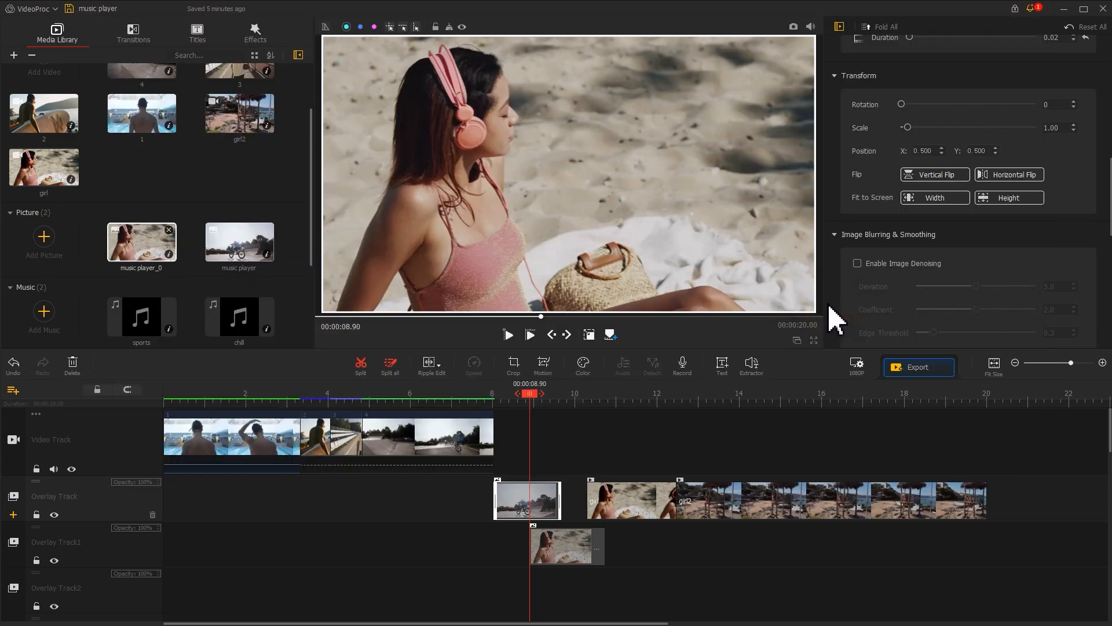
Step: Open the Motion Editor for the music player_0 snapshot and add a starting keyframe with frame X 955, Y 168 and W 4324
{"action": "left_click", "coordinate": [561, 547]}
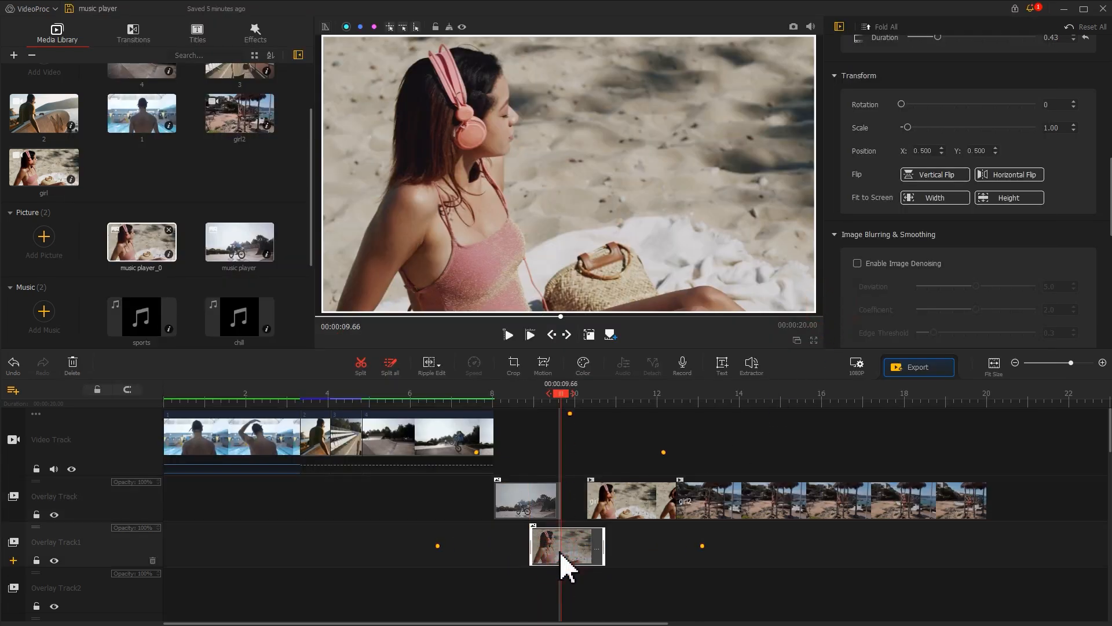
{"action": "left_click", "coordinate": [543, 366]}
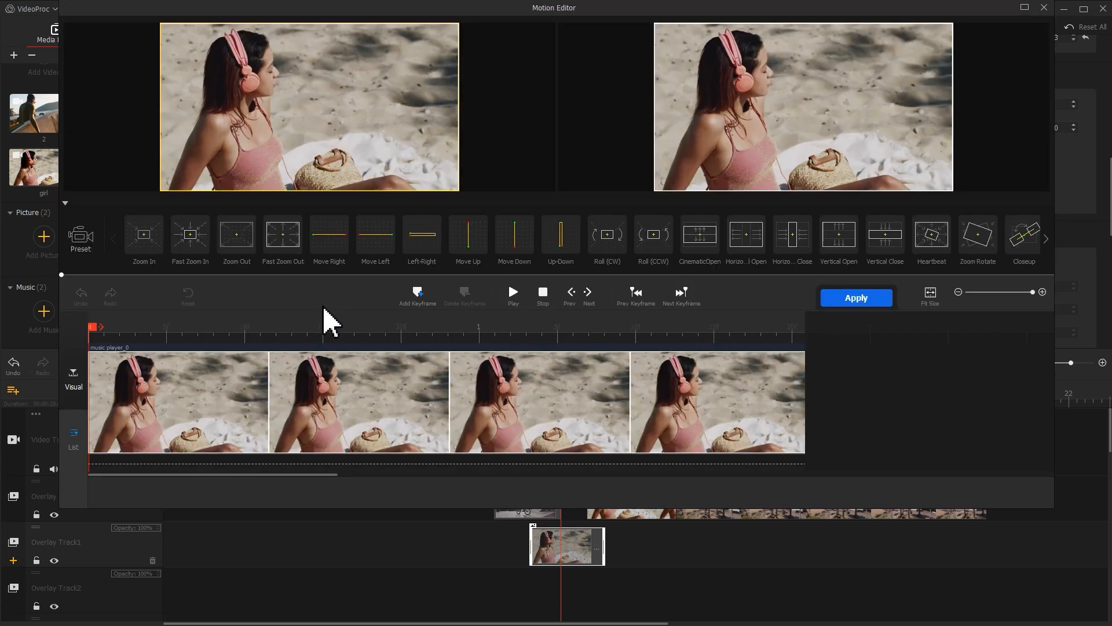
{"action": "left_click", "coordinate": [410, 299]}
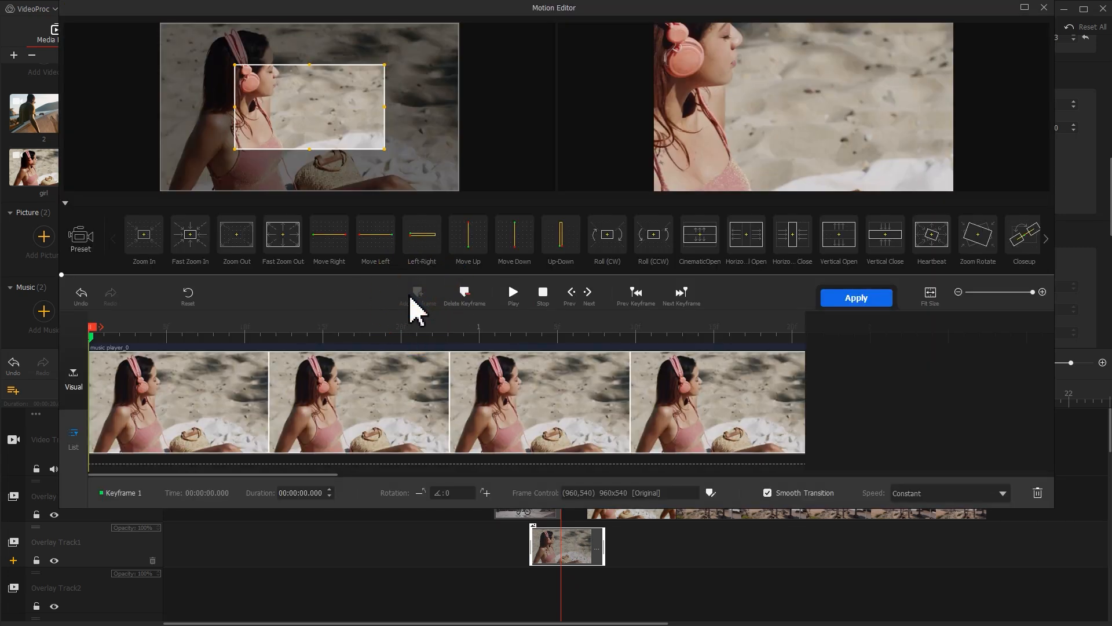
{"action": "left_click", "coordinate": [711, 493]}
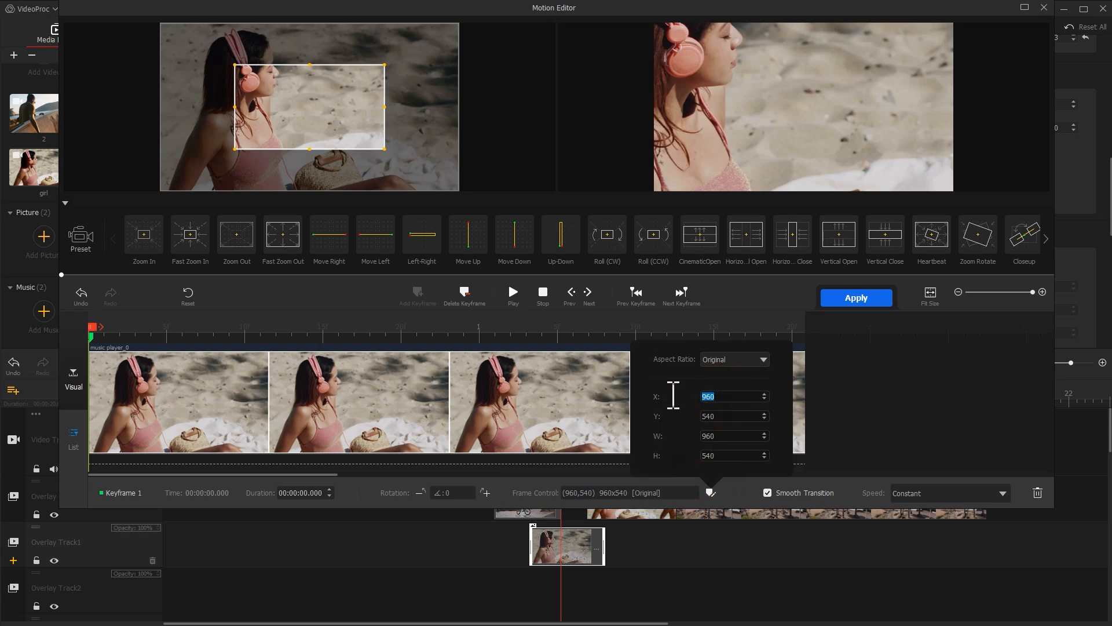
{"action": "left_click_drag", "start_coordinate": [727, 414], "coordinate": [701, 435]}
{"action": "type", "text": "432"}
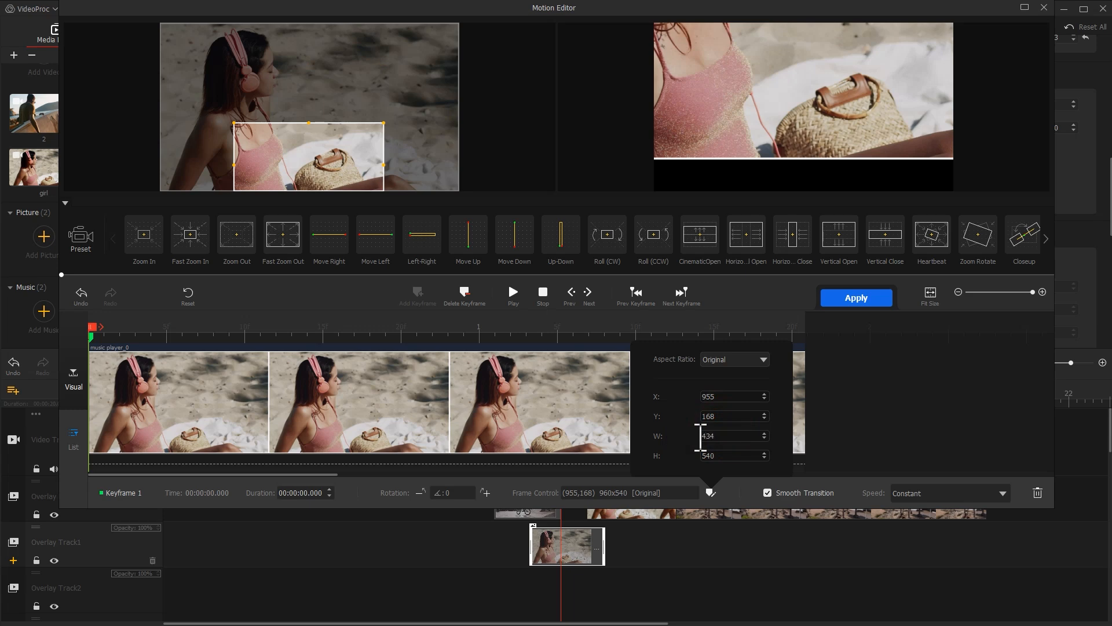
{"action": "type", "text": "4"}
{"action": "key", "text": "Return"}
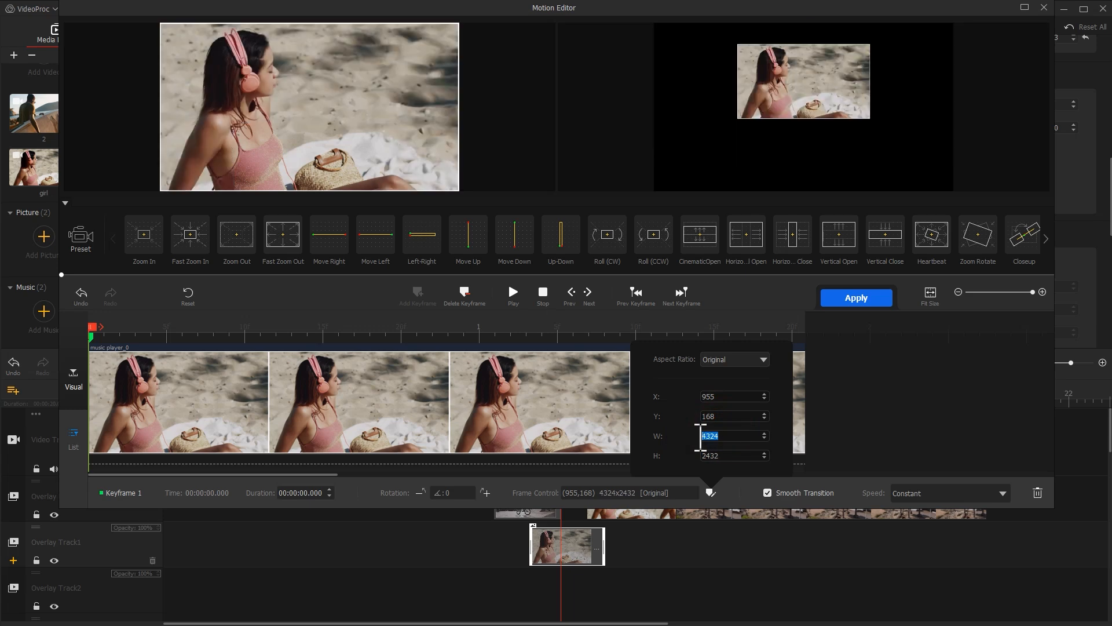
Step: Add a second keyframe to the beach snapshot at 00:00:00.68 and set its speed to Smooth Speed Down 1
{"action": "left_click", "coordinate": [337, 331]}
{"action": "left_click_drag", "start_coordinate": [342, 329], "coordinate": [369, 330]}
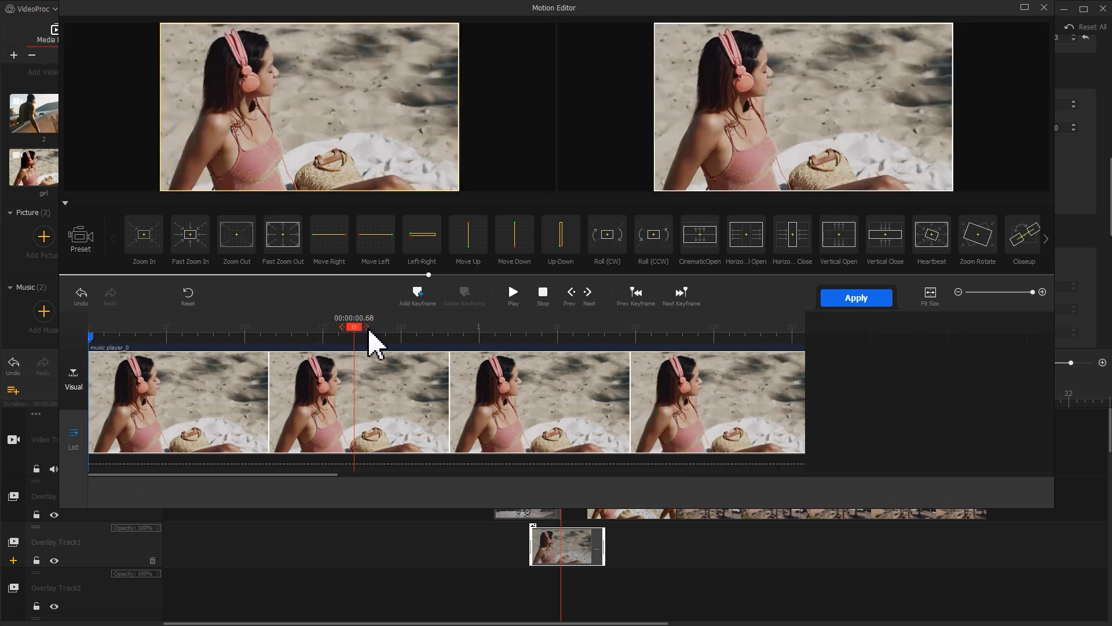
{"action": "left_click", "coordinate": [418, 294]}
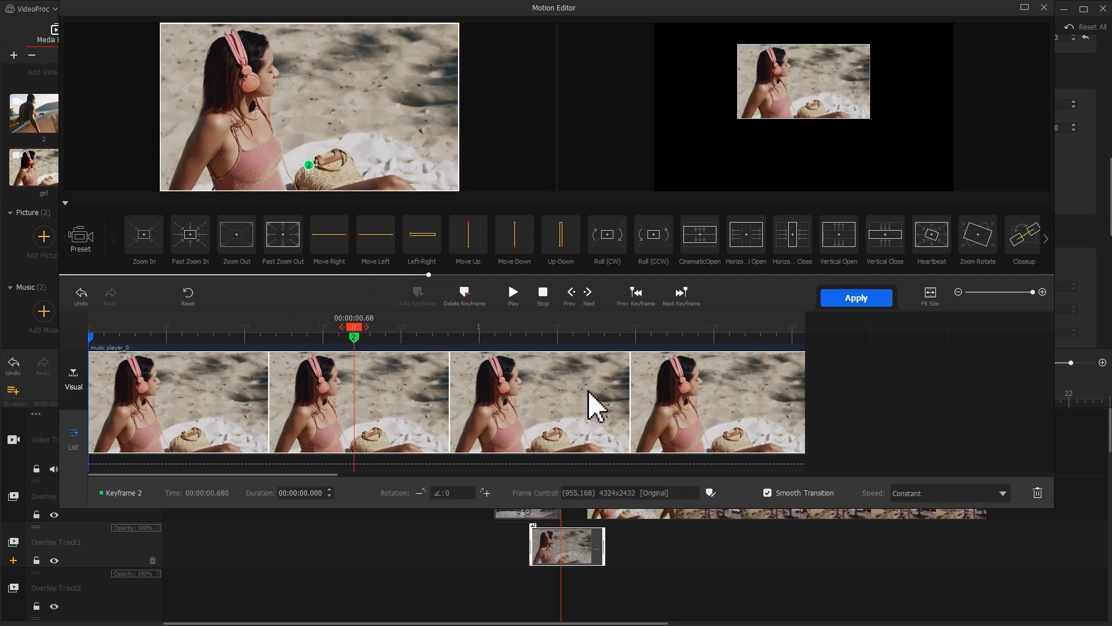
{"action": "left_click", "coordinate": [916, 504]}
{"action": "left_click", "coordinate": [944, 602]}
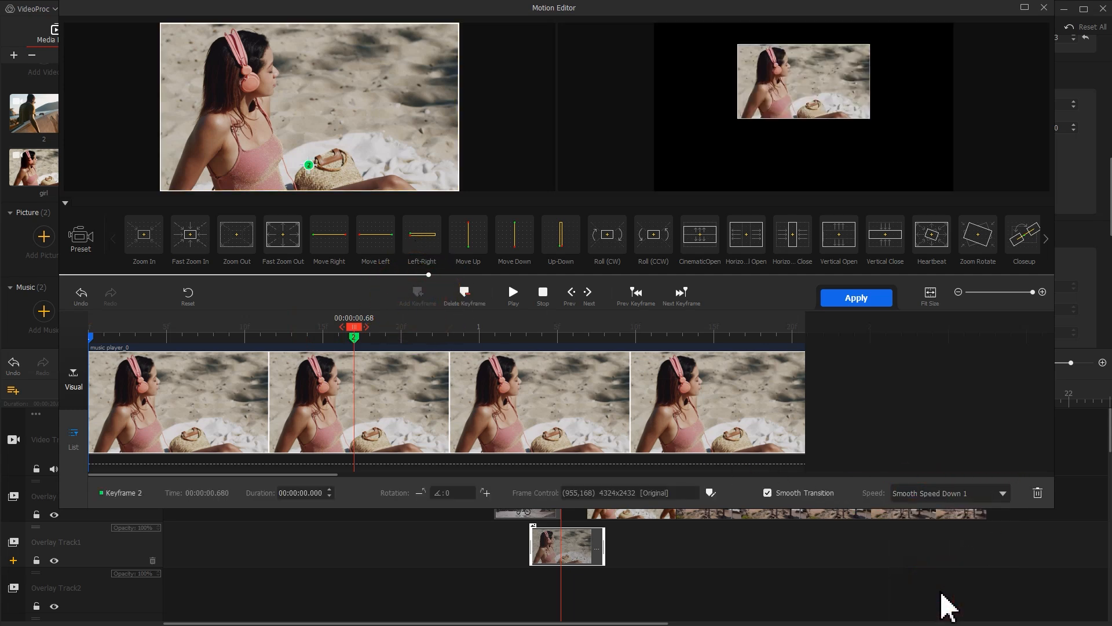
Step: Move the first keyframe's frame horizontally to (-216,168) so the beach snapshot starts further right
{"action": "left_click", "coordinate": [90, 337]}
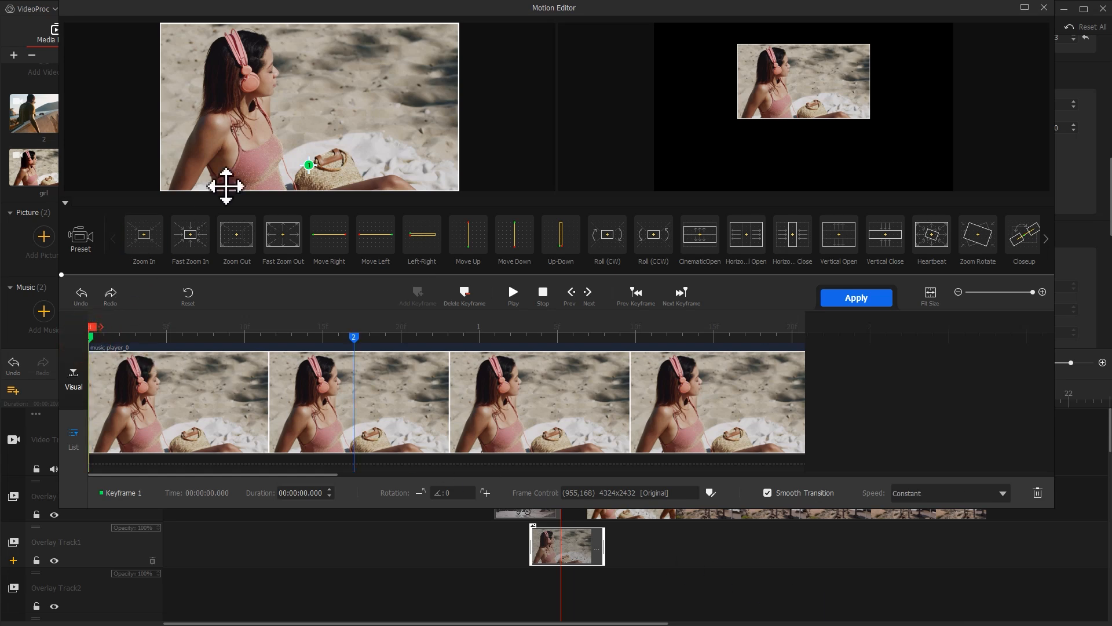
{"action": "left_click_drag", "start_coordinate": [325, 152], "coordinate": [143, 153]}
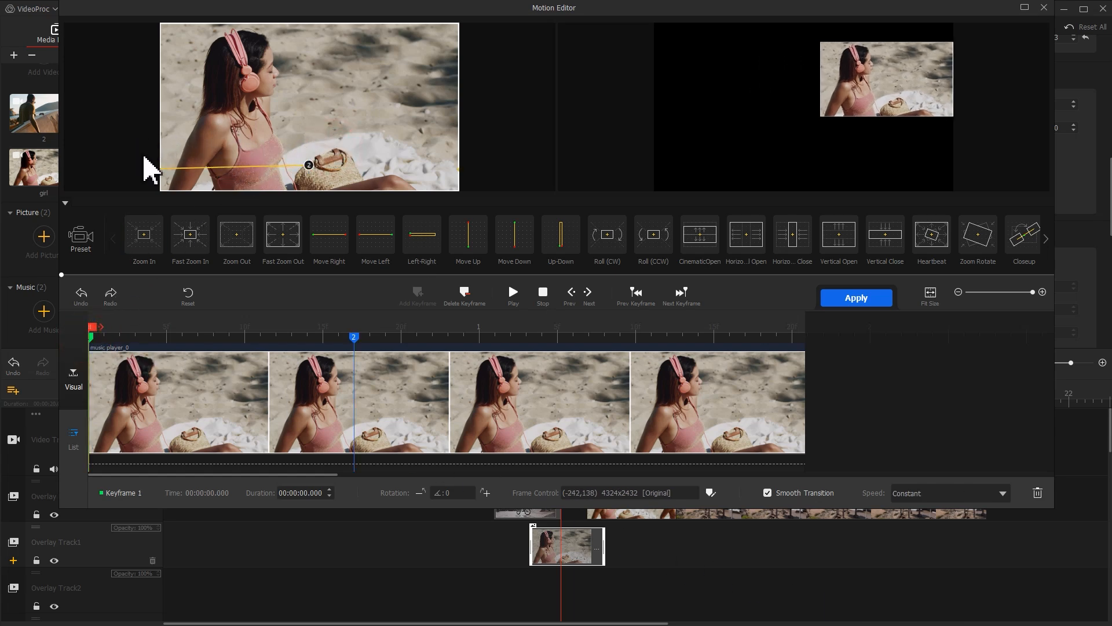
{"action": "left_click_drag", "start_coordinate": [345, 132], "coordinate": [312, 95]}
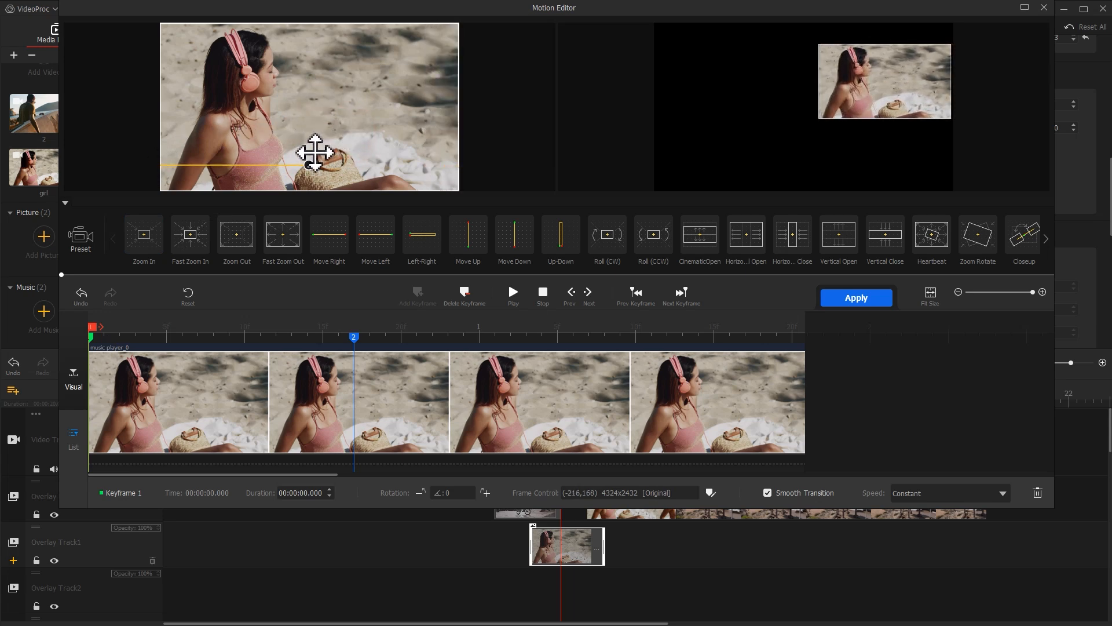
Step: Add a third keyframe to the beach snapshot at 00:00:01.08, holding the frame at (955,168)
{"action": "left_click_drag", "start_coordinate": [93, 328], "coordinate": [530, 339]}
{"action": "left_click", "coordinate": [419, 294]}
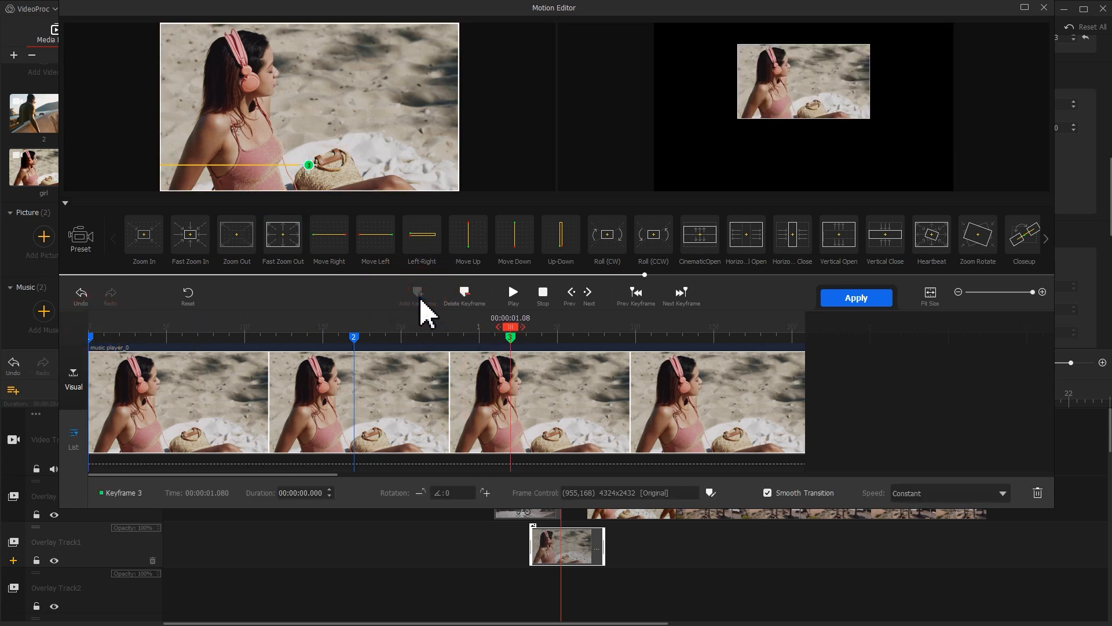
Step: Add a fourth keyframe to the beach snapshot at 00:00:01.83 with frame (960,540), 1920x1080, and speed Smooth Speed Down 1
{"action": "left_click_drag", "start_coordinate": [510, 327], "coordinate": [814, 332]}
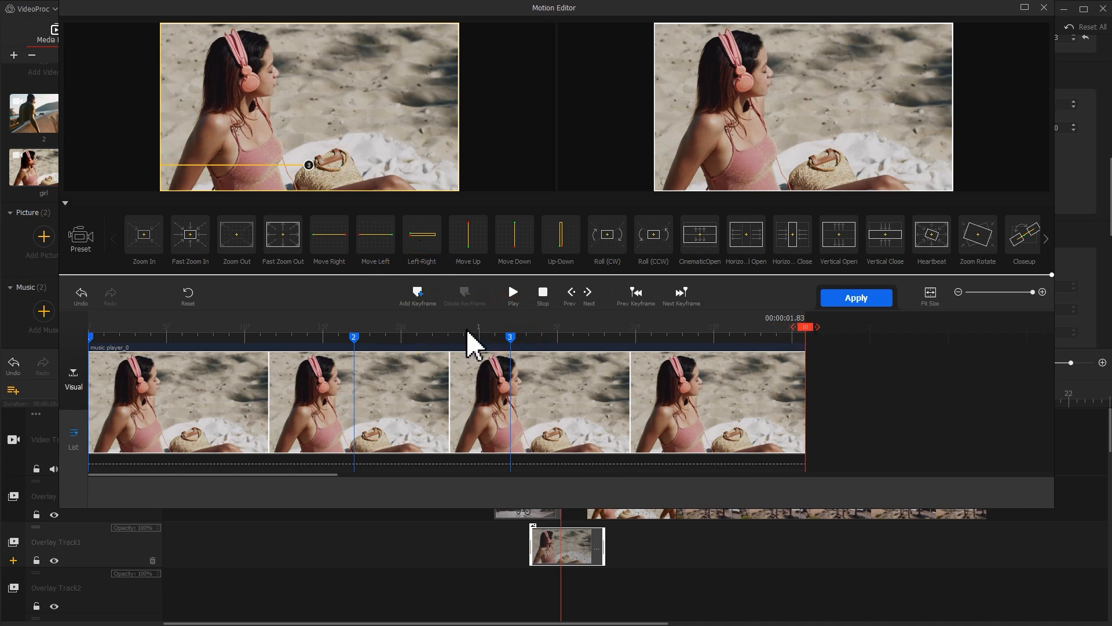
{"action": "left_click", "coordinate": [418, 293]}
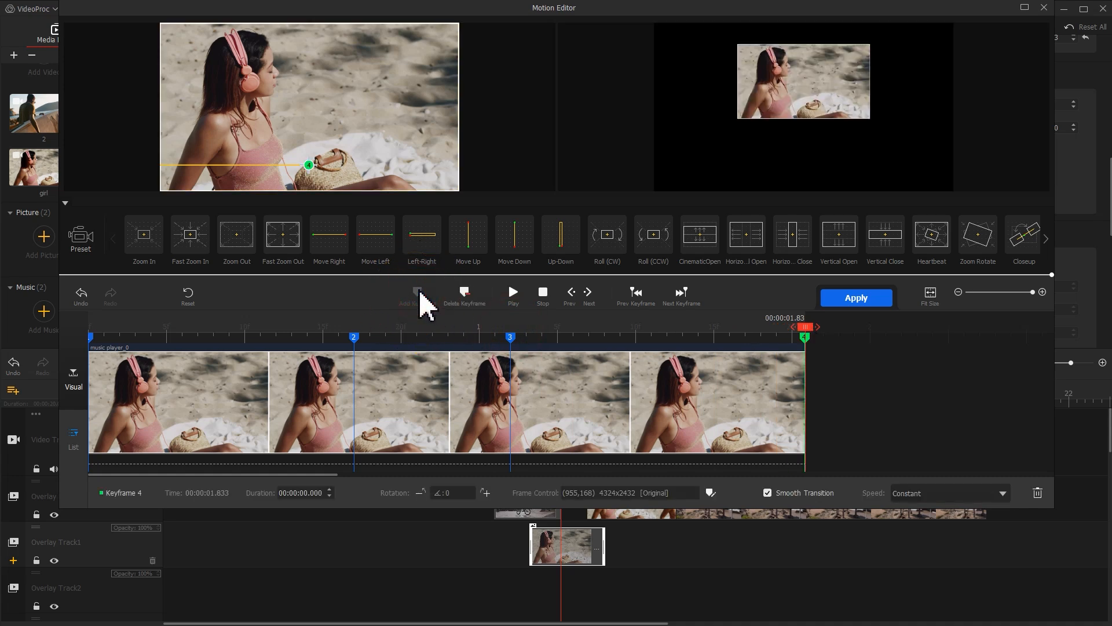
{"action": "left_click", "coordinate": [710, 494]}
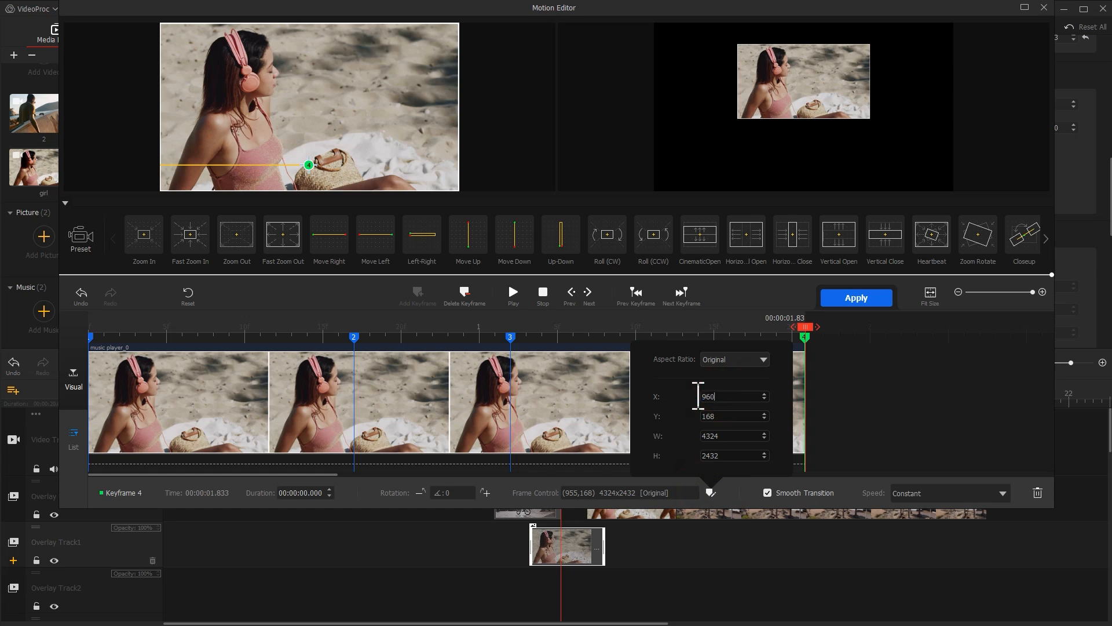
{"action": "key", "text": "Tab"}
{"action": "type", "text": "1920"}
{"action": "key", "text": "Return"}
{"action": "left_click", "coordinate": [939, 489]}
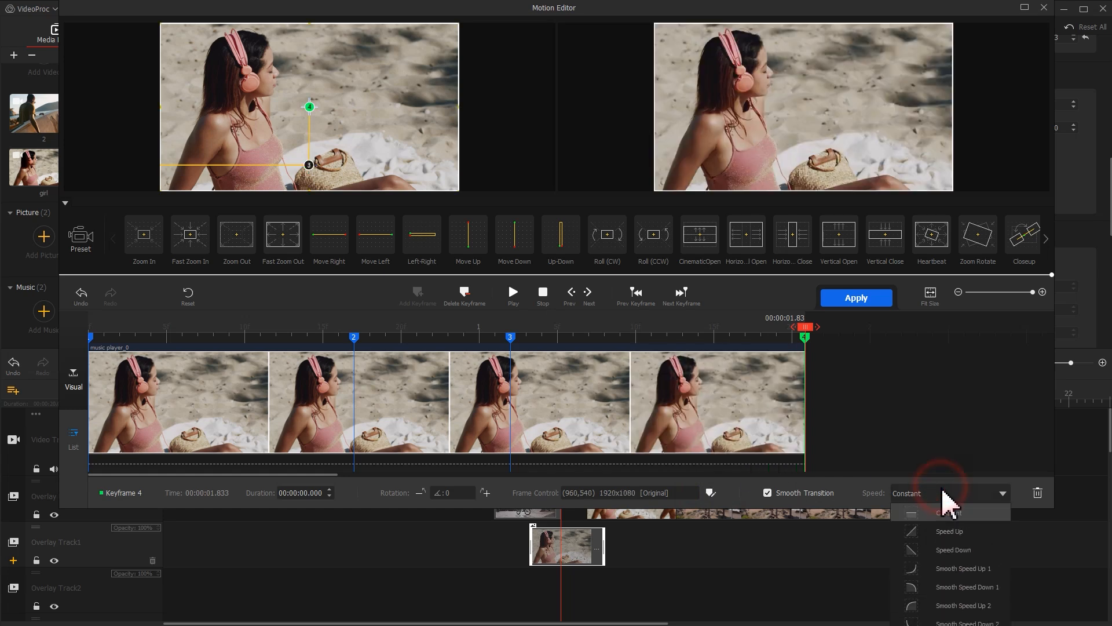
{"action": "left_click", "coordinate": [950, 590]}
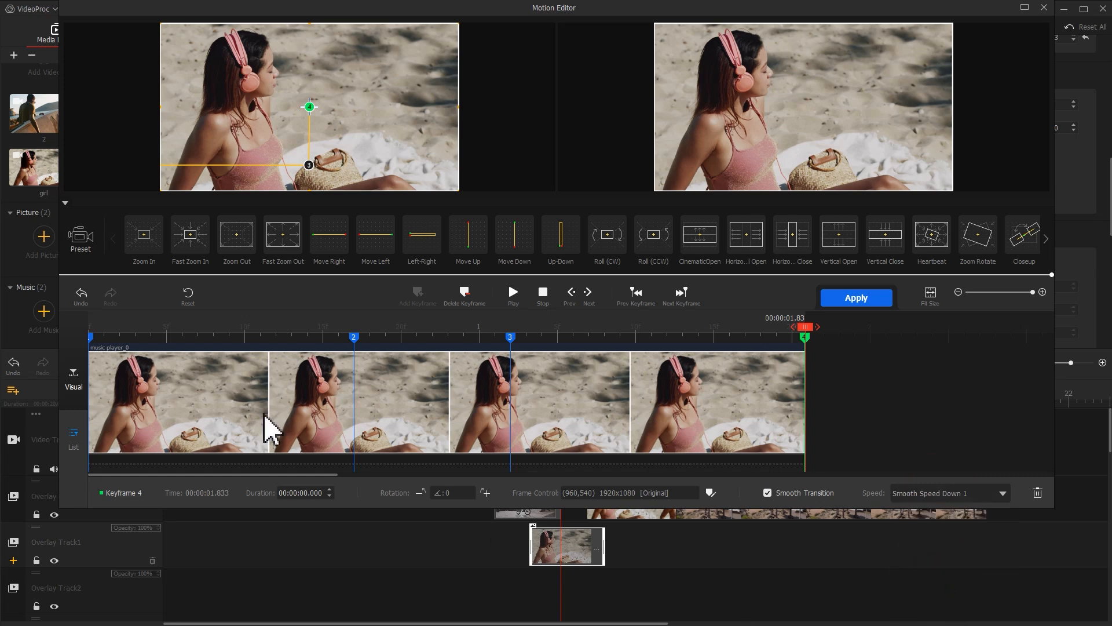
Step: Play the beach snapshot's motion from the start and apply it to the clip
{"action": "left_click_drag", "start_coordinate": [135, 327], "coordinate": [81, 336]}
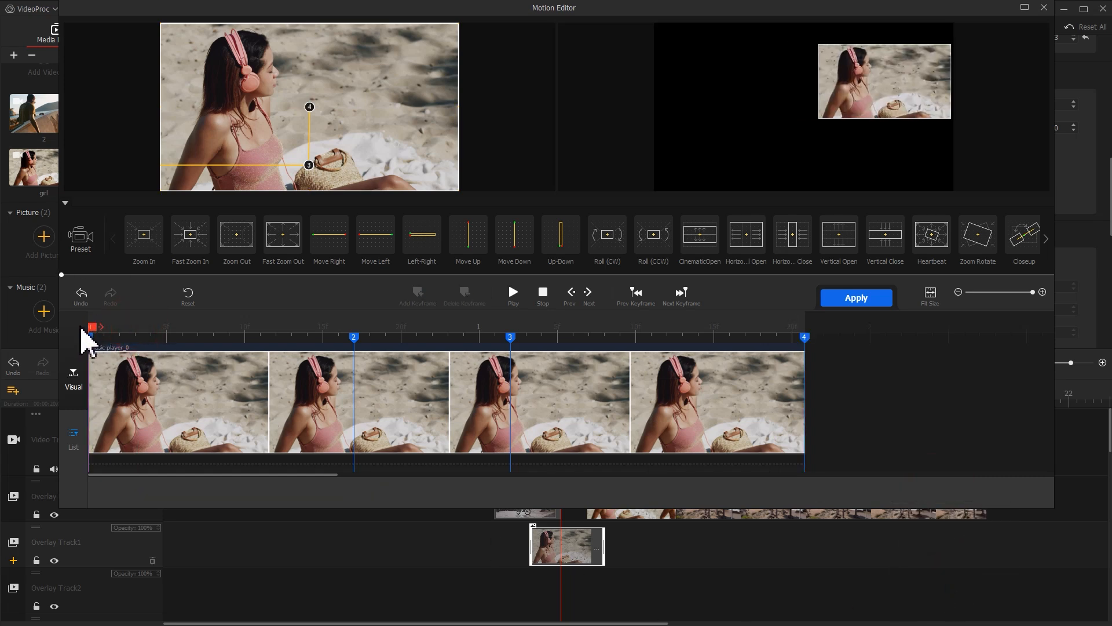
{"action": "key", "text": "space"}
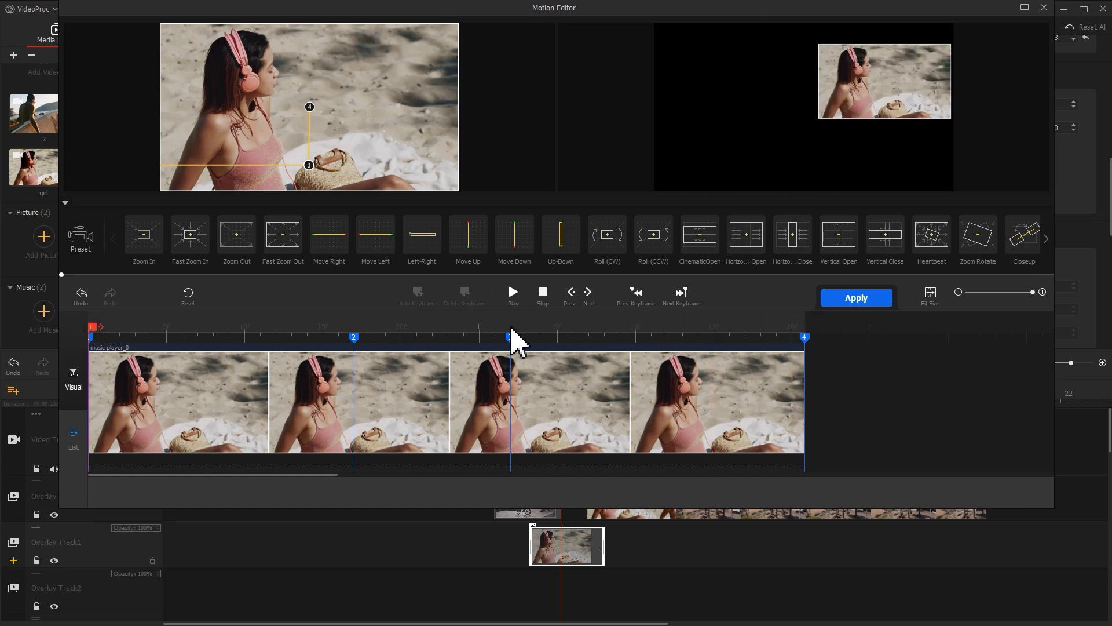
{"action": "left_click", "coordinate": [847, 299]}
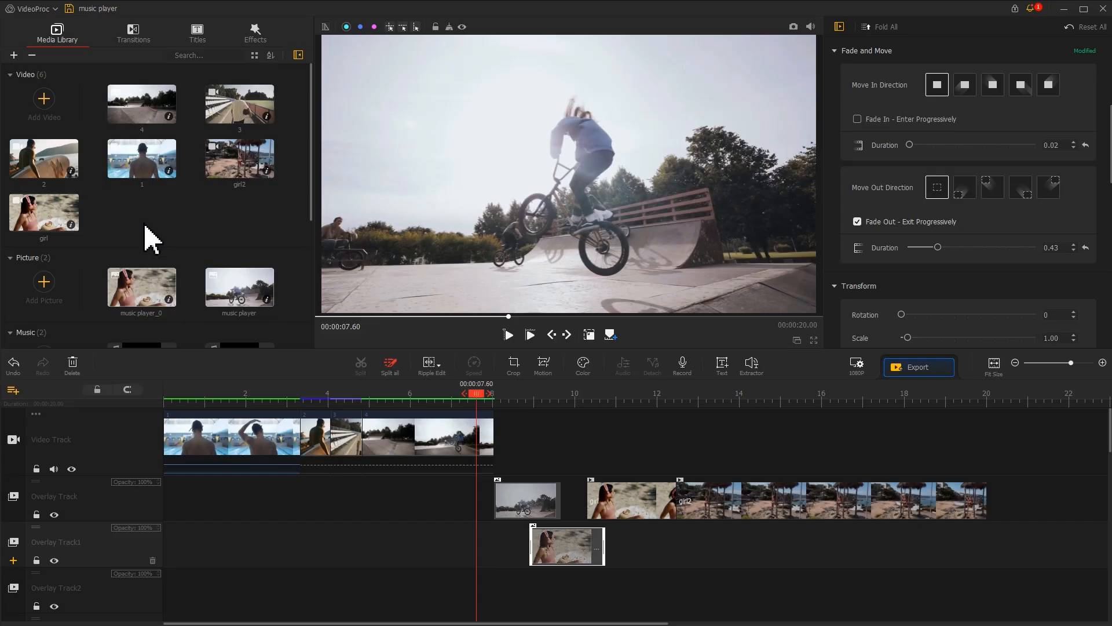
Step: Import the background and player videos from New folder (8) into the media library and preview the player clip
{"action": "left_click", "coordinate": [43, 96]}
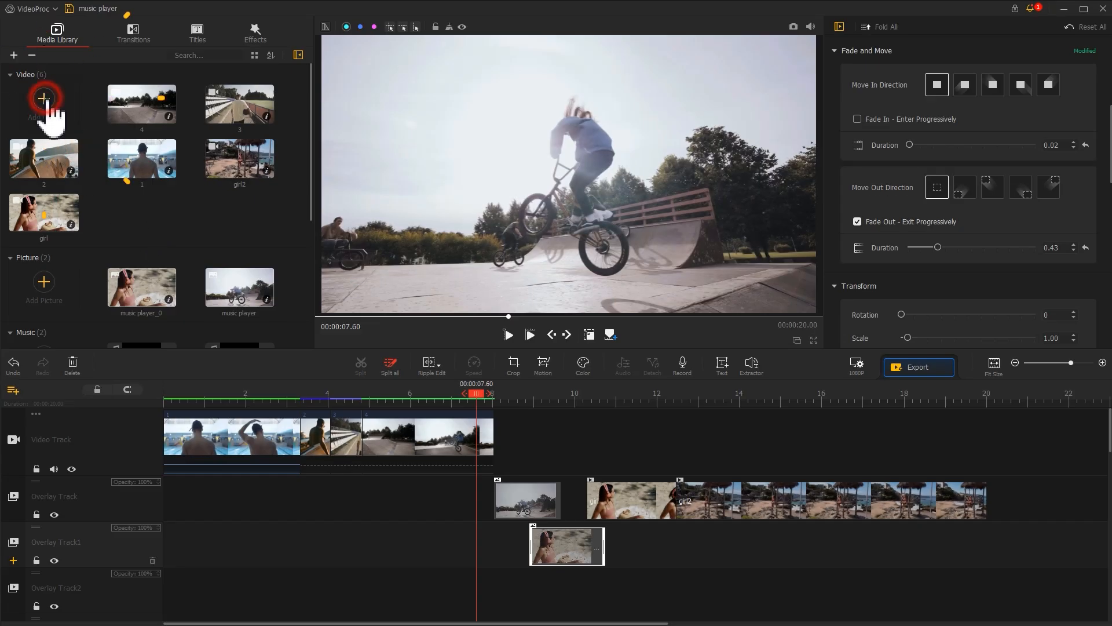
{"action": "left_click", "coordinate": [410, 110]}
{"action": "left_click", "coordinate": [249, 110]}
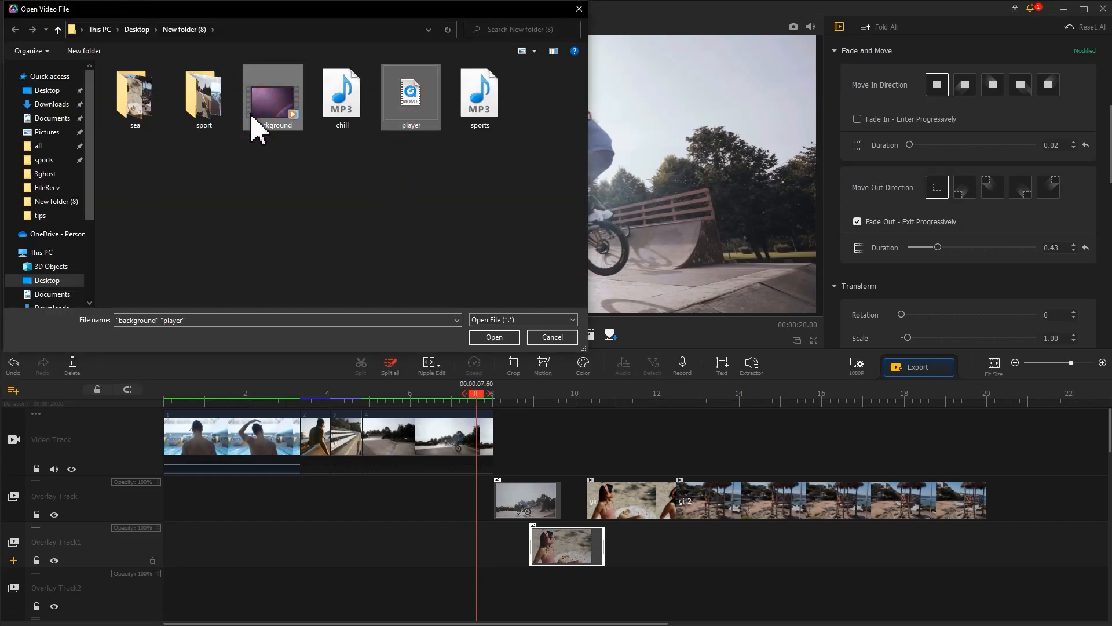
{"action": "left_click", "coordinate": [490, 338]}
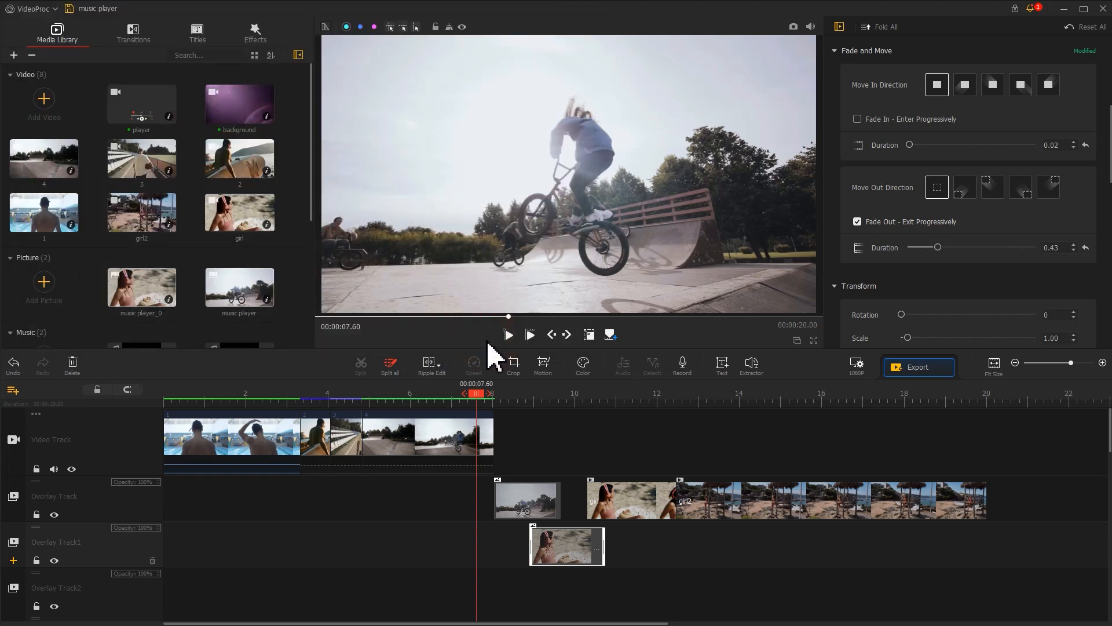
{"action": "double_click", "coordinate": [151, 116]}
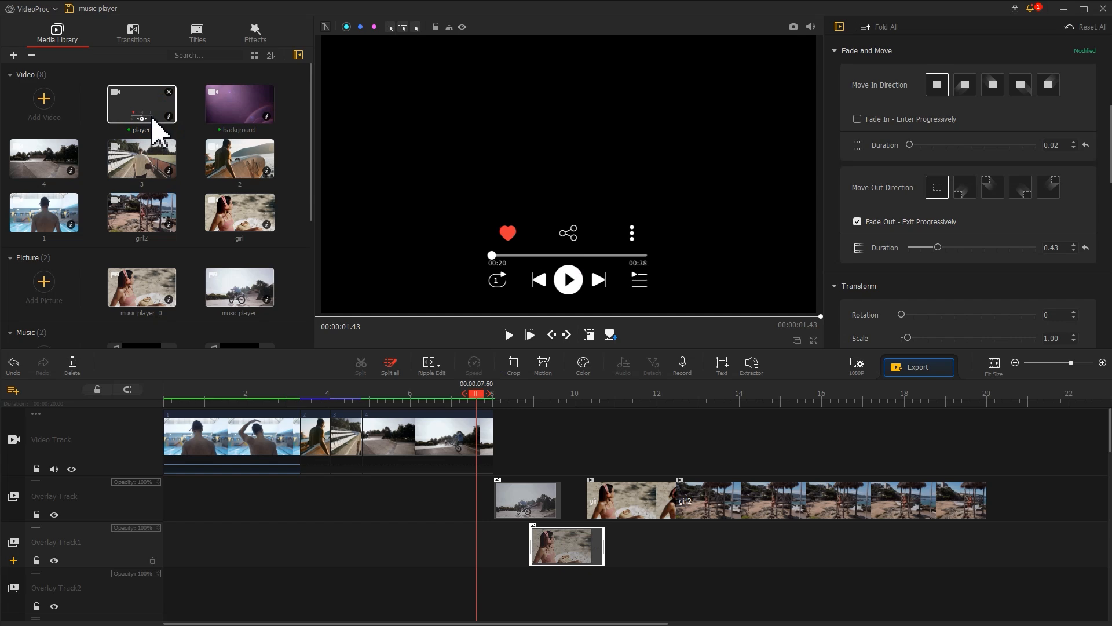
Step: Place the background clip on the main video track after the sports clips and cut away its portion before 00:00:13.90
{"action": "left_click_drag", "start_coordinate": [212, 108], "coordinate": [568, 432]}
{"action": "left_click", "coordinate": [739, 396]}
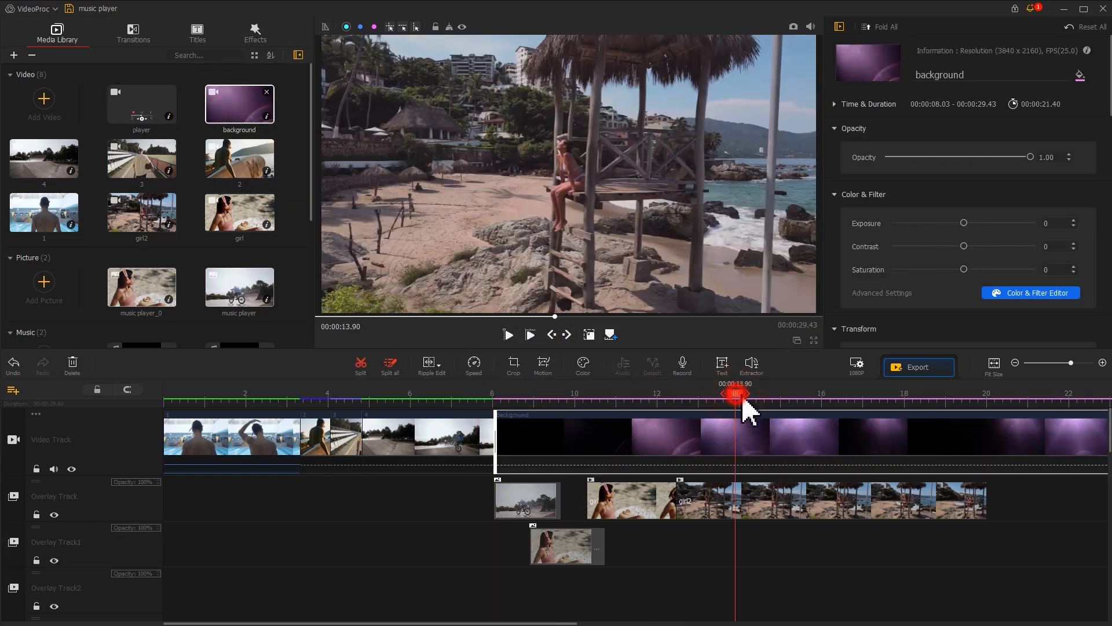
{"action": "left_click", "coordinate": [363, 368]}
{"action": "left_click", "coordinate": [558, 441]}
{"action": "key", "text": "Delete"}
Step: Split the background clip at about 16.8 s and delete the remainder after the cut
{"action": "left_click_drag", "start_coordinate": [876, 392], "coordinate": [853, 401]}
{"action": "left_click", "coordinate": [852, 427]}
{"action": "left_click", "coordinate": [364, 369]}
{"action": "key", "text": "Delete"}
{"action": "left_click", "coordinate": [886, 442]}
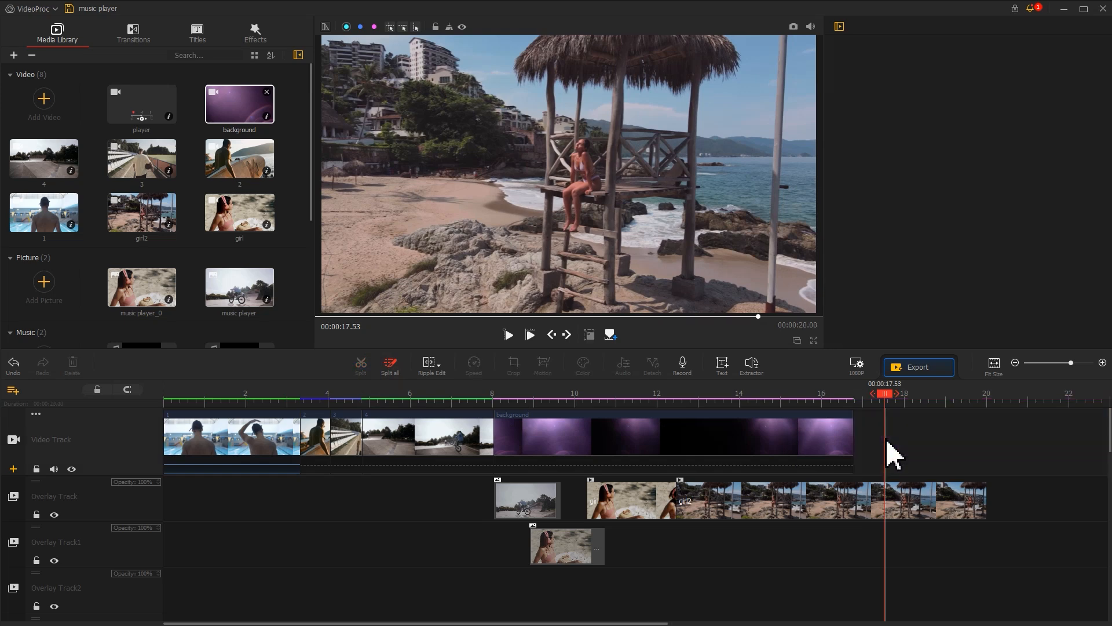
Step: Place the player clip on Overlay Track2, starting at about 8.2 s under the sports snapshot
{"action": "left_click_drag", "start_coordinate": [152, 113], "coordinate": [530, 592]}
{"action": "left_click", "coordinate": [504, 405]}
{"action": "left_click_drag", "start_coordinate": [534, 603], "coordinate": [525, 601]}
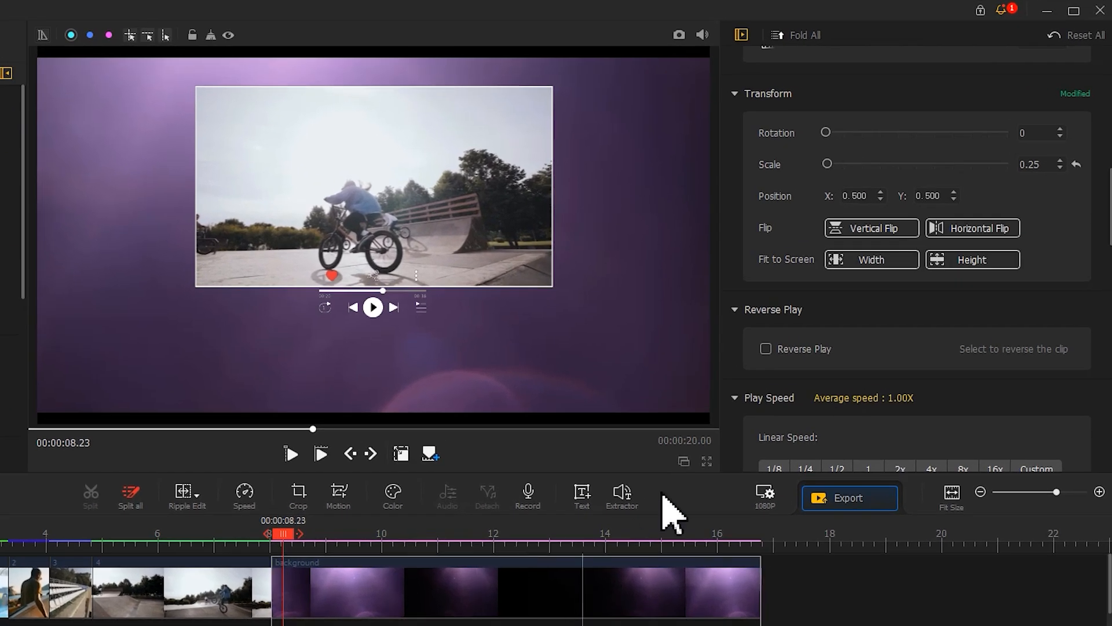
Step: Fit the player overlay to the screen height and set its horizontal position to 0.506
{"action": "left_click", "coordinate": [960, 260]}
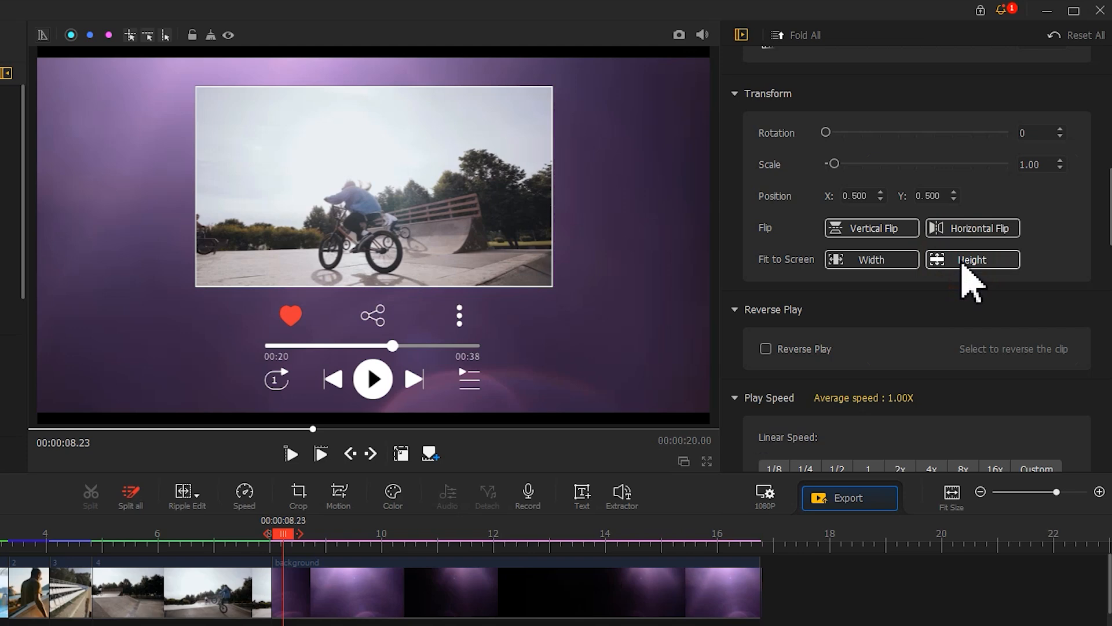
{"action": "left_click", "coordinate": [880, 192]}
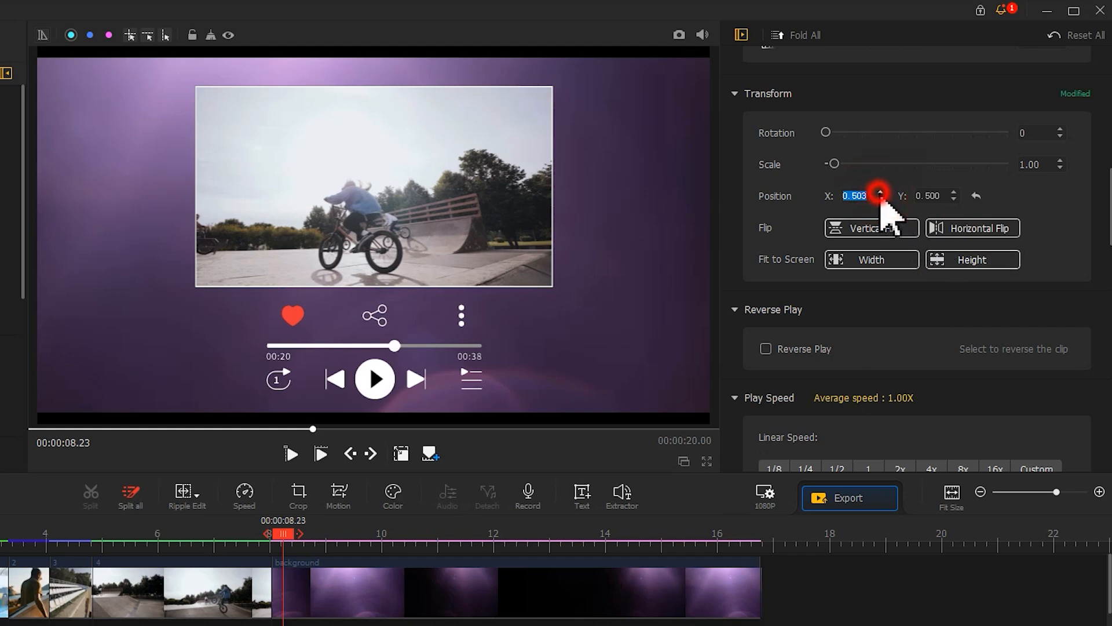
{"action": "left_click", "coordinate": [881, 192]}
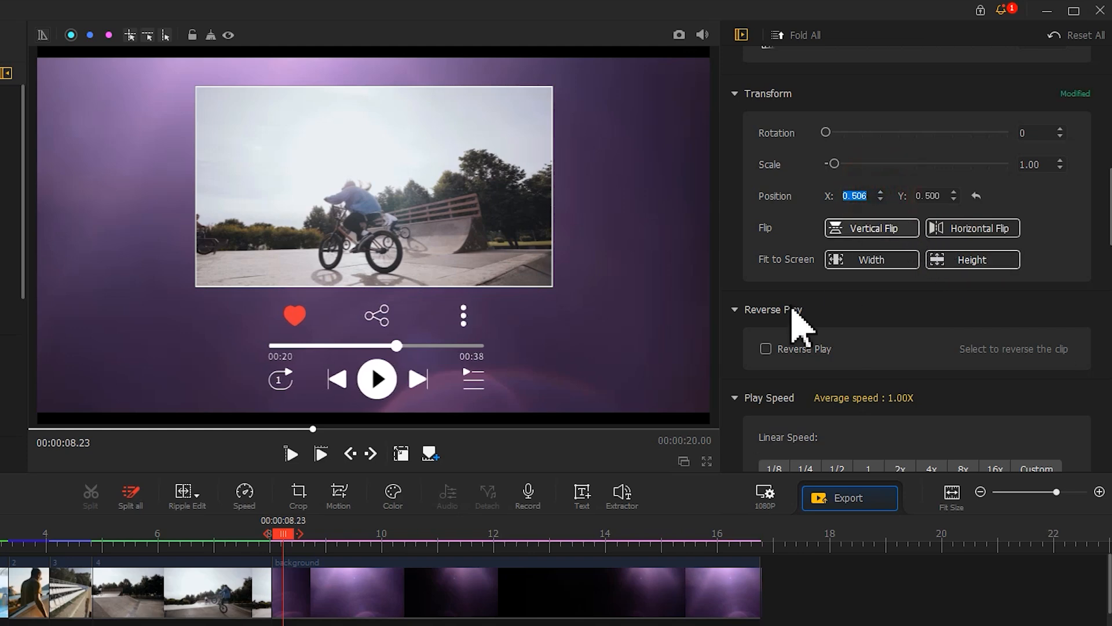
Step: Play back the track change to check the player overlay's timing against the snapshots
{"action": "left_click", "coordinate": [253, 430]}
{"action": "key", "text": "space"}
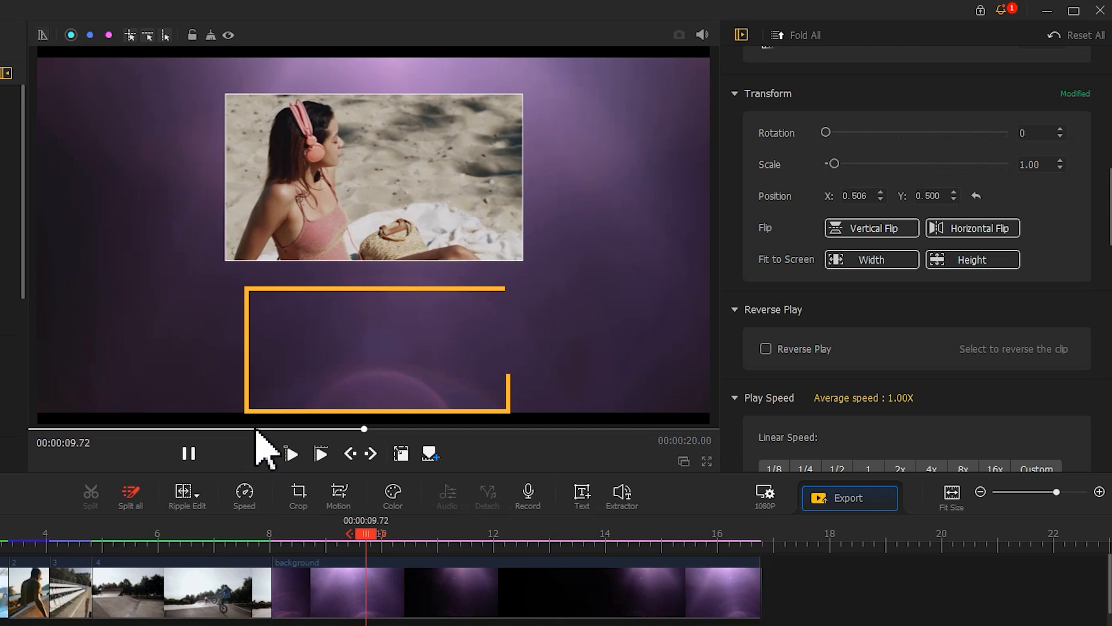
{"action": "key", "text": "space"}
Step: Slow the player clip down to a linear play speed of 1/2
{"action": "left_click", "coordinate": [323, 534]}
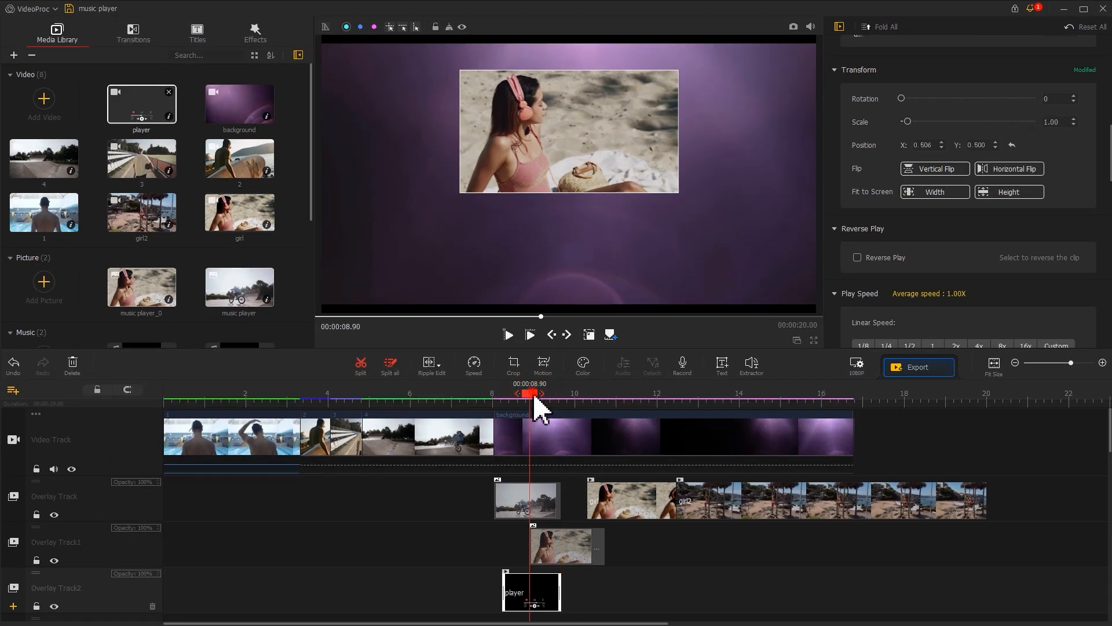
{"action": "left_click_drag", "start_coordinate": [534, 398], "coordinate": [552, 398]}
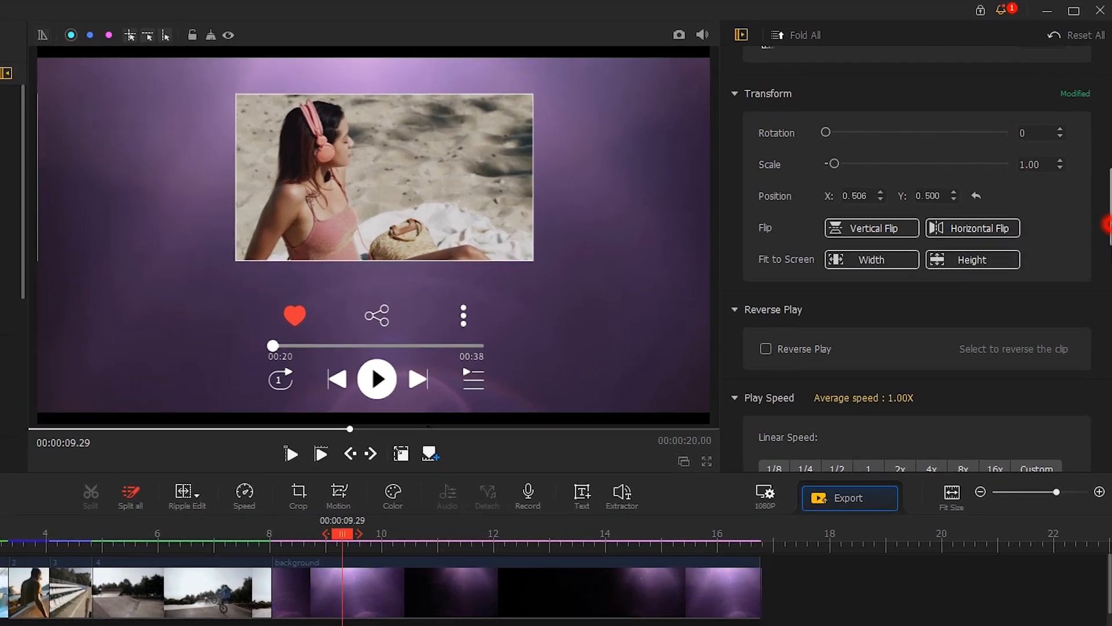
{"action": "left_click_drag", "start_coordinate": [1105, 166], "coordinate": [1106, 218]}
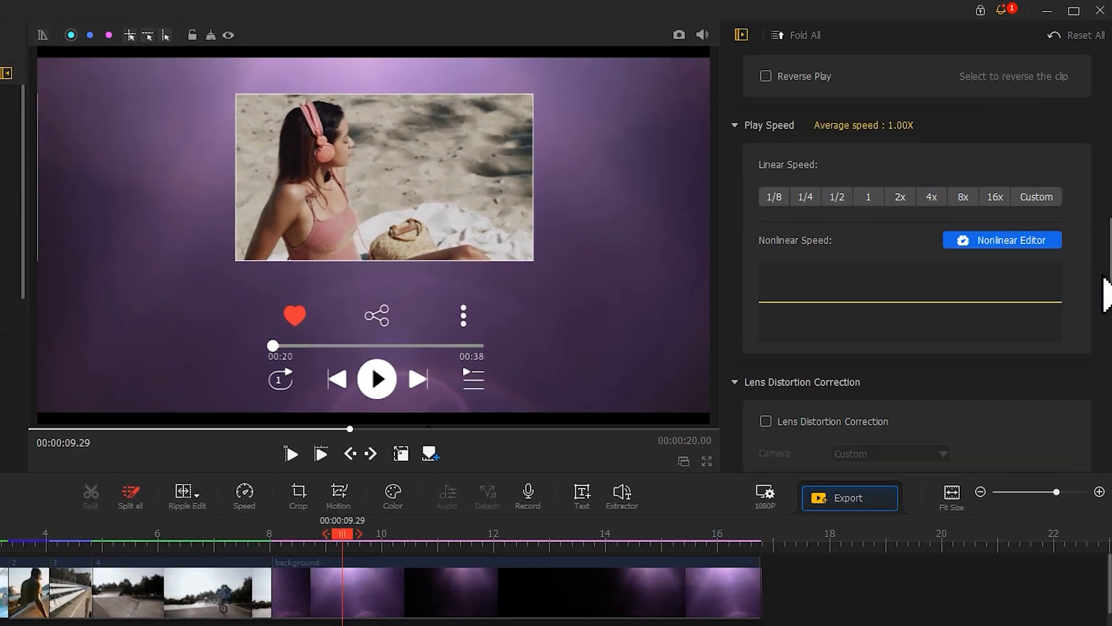
{"action": "left_click", "coordinate": [837, 198]}
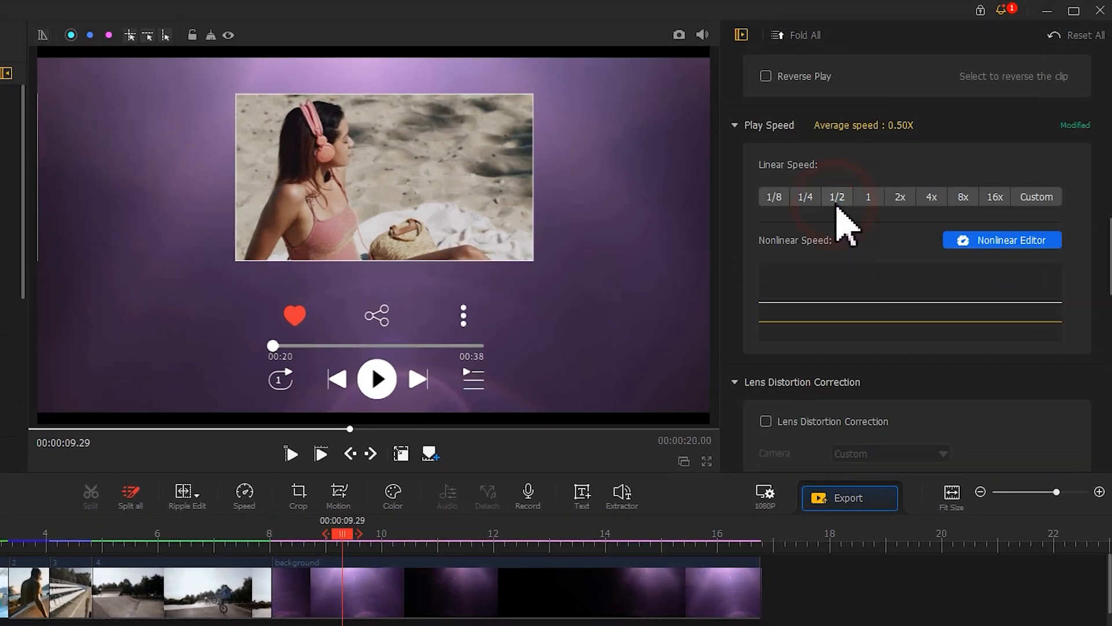
Step: Play the whole sequence from the beginning to review the edit
{"action": "left_click", "coordinate": [86, 429]}
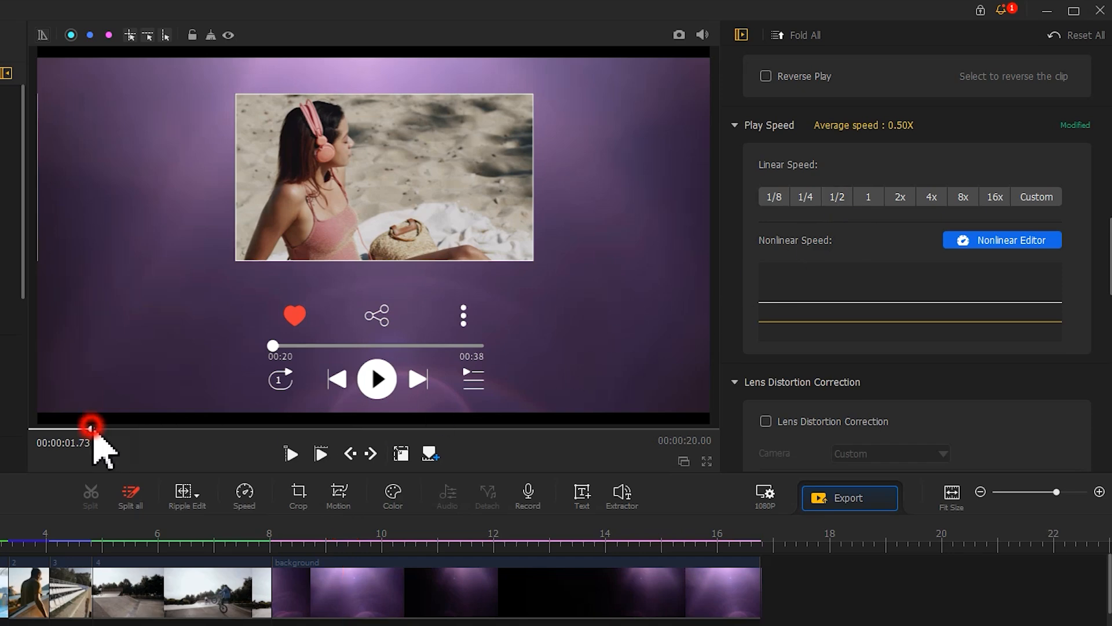
{"action": "left_click_drag", "start_coordinate": [86, 429], "coordinate": [32, 429]}
{"action": "key", "text": "space"}
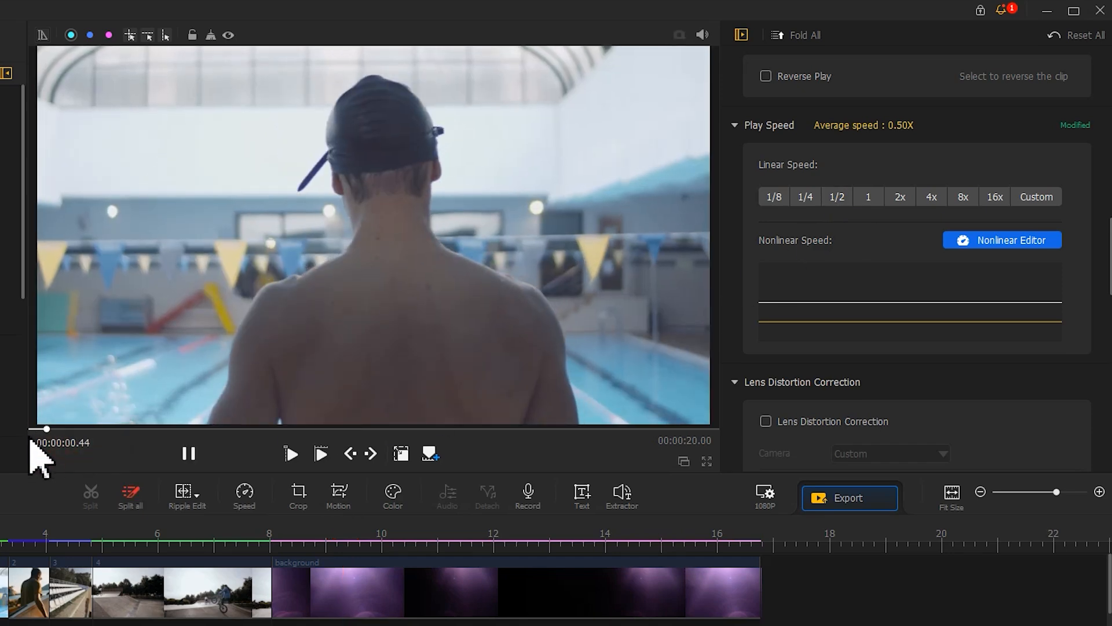